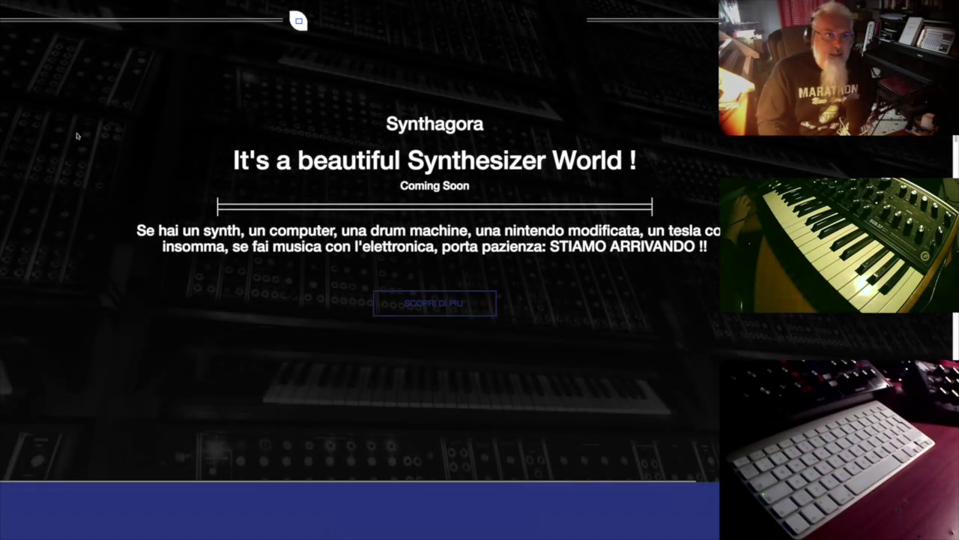
- Switch to the Roland D-50 plug-in in Ableton Live and load the empty patch 1-1 from a blank bank
{"action": "mouse_move", "coordinate": [254, 521]}
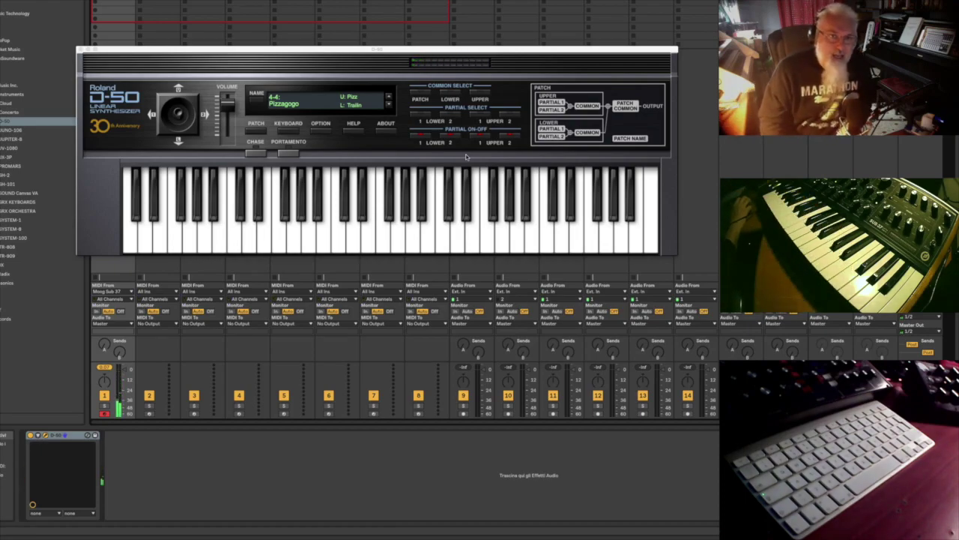
{"action": "left_click", "coordinate": [256, 131]}
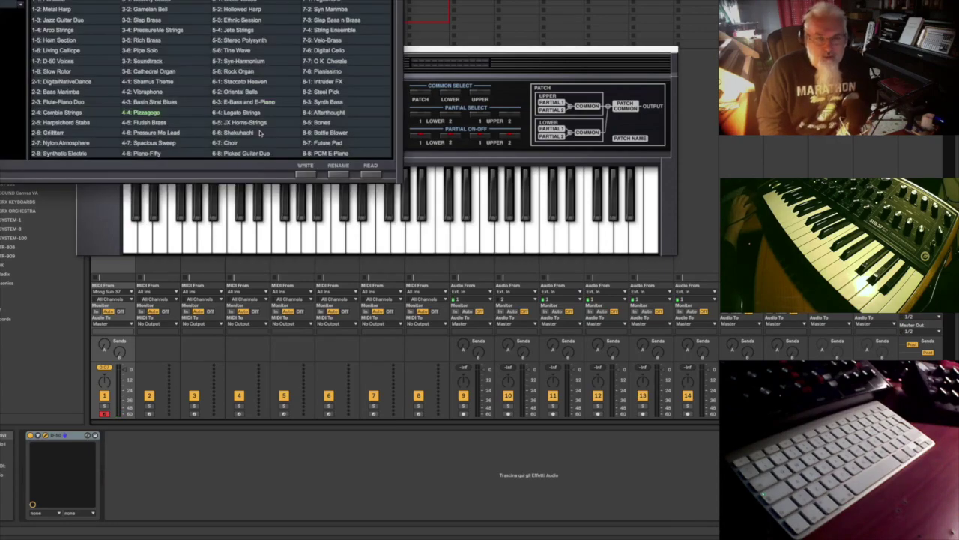
{"action": "left_click", "coordinate": [21, 5]}
{"action": "left_click", "coordinate": [21, 6]}
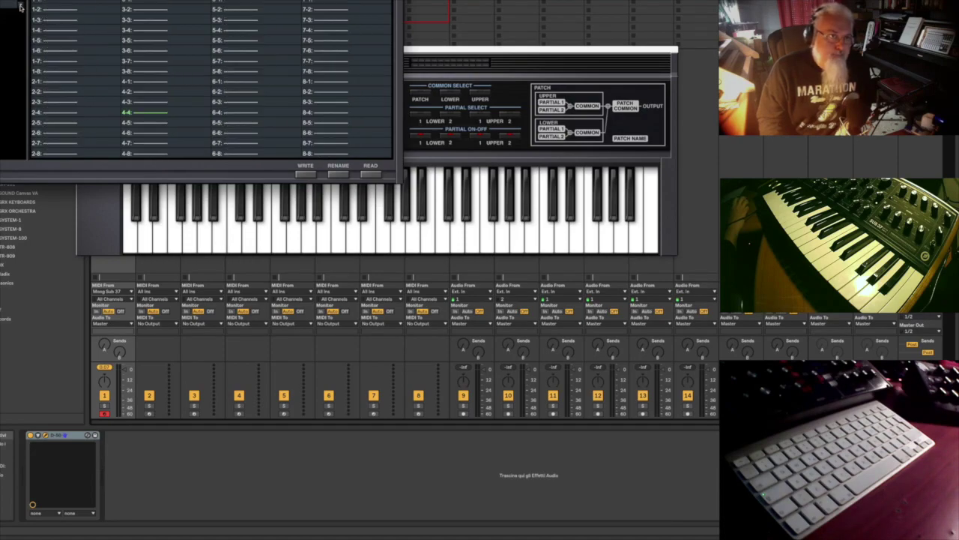
{"action": "left_click", "coordinate": [21, 6]}
{"action": "left_click", "coordinate": [21, 6]}
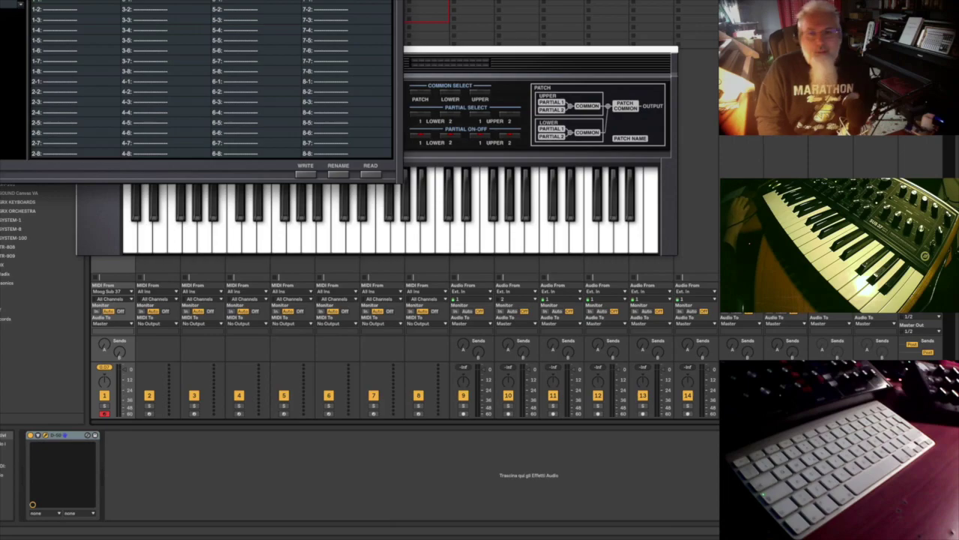
{"action": "left_click", "coordinate": [468, 200]}
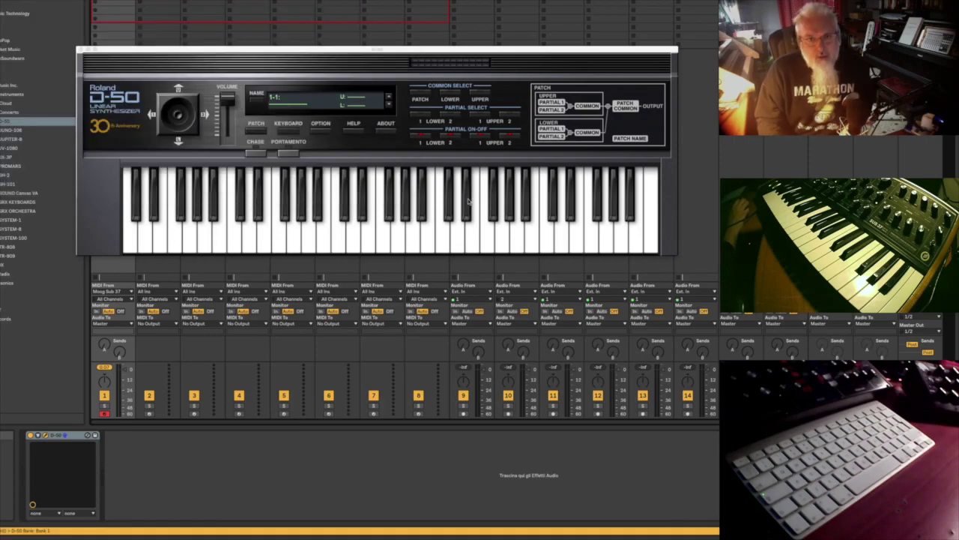
- Set the upper tone's structure to 6, with two PCM generators, and show the parameters of Upper partial 1
{"action": "left_click", "coordinate": [481, 99]}
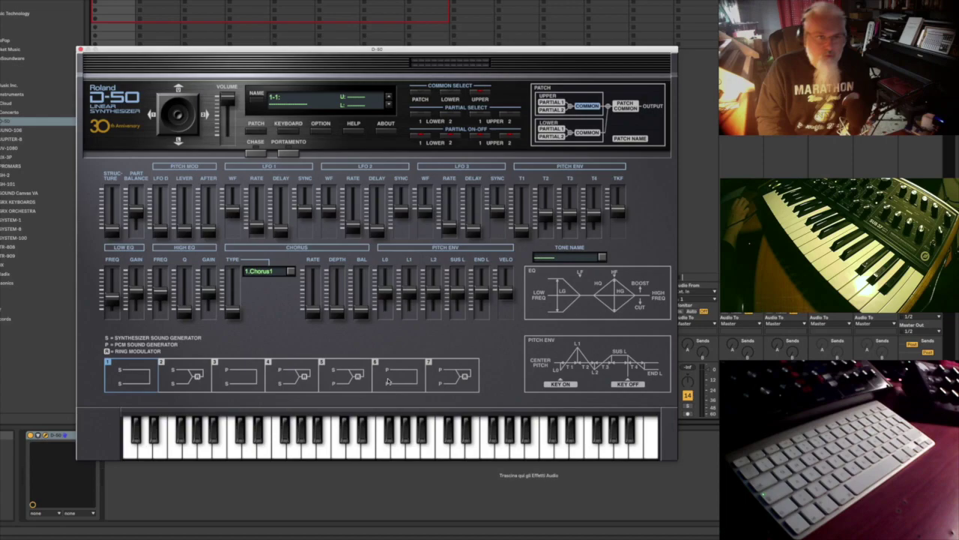
{"action": "left_click_drag", "start_coordinate": [111, 234], "coordinate": [109, 198]}
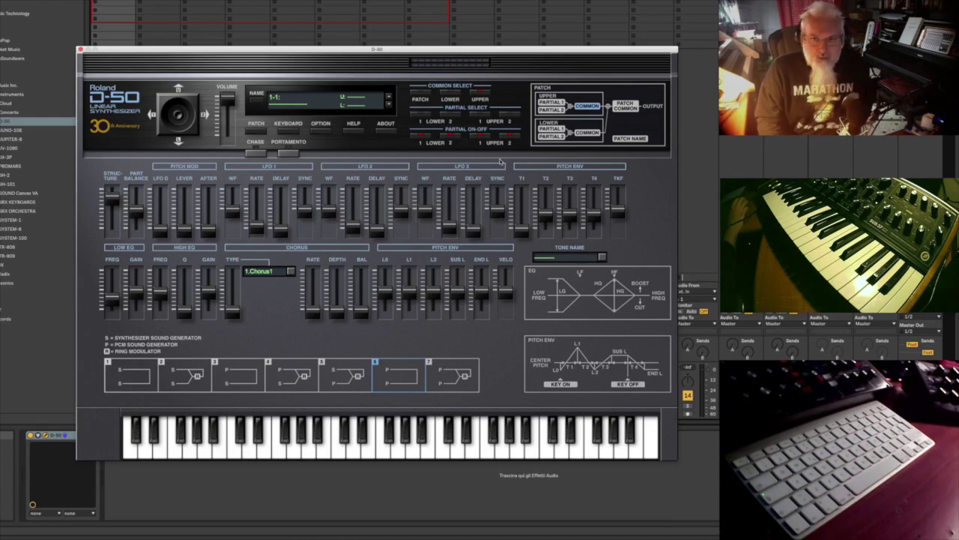
{"action": "left_click", "coordinate": [479, 115]}
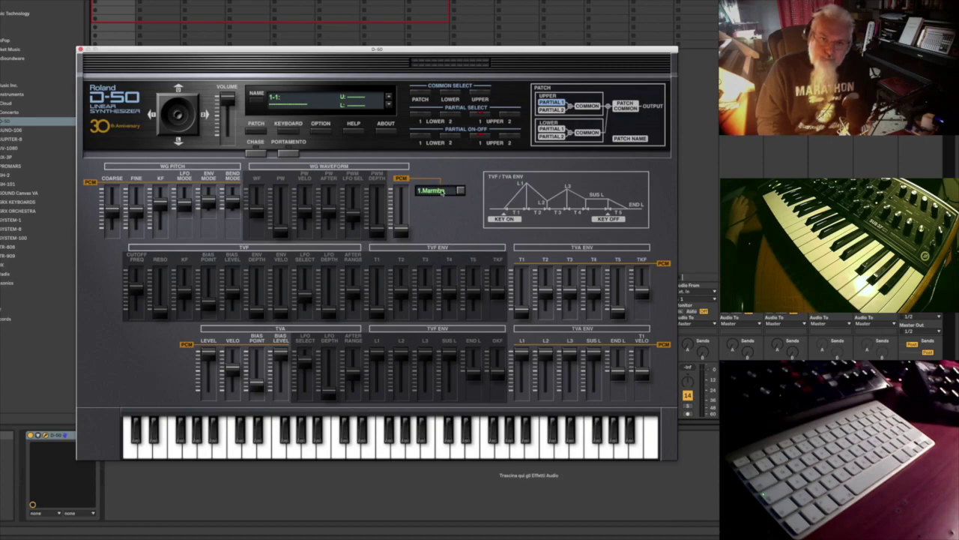
{"action": "mouse_move", "coordinate": [400, 234]}
{"action": "left_mouse_down"}
{"action": "mouse_move", "coordinate": [403, 200]}
{"action": "mouse_move", "coordinate": [402, 236]}
{"action": "left_mouse_up"}
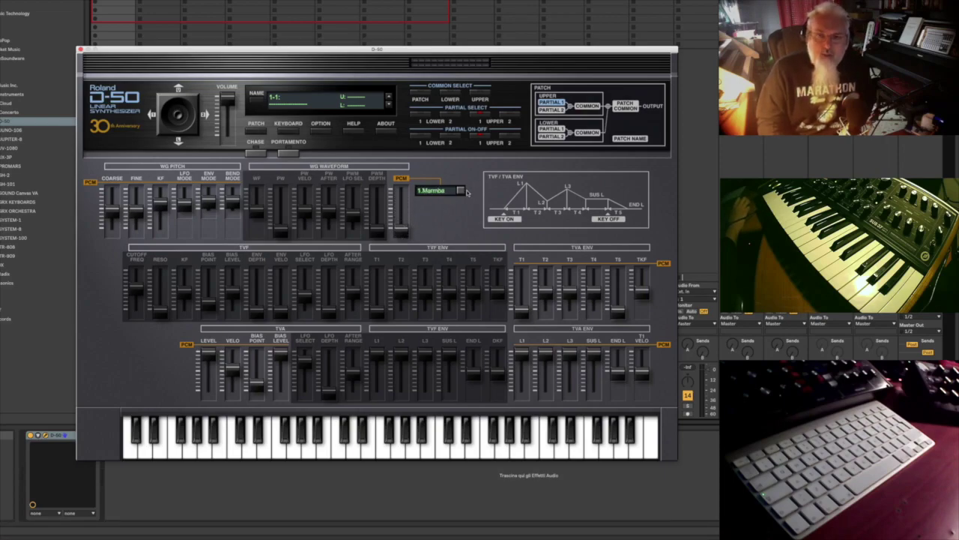
- Switch to the browser video on D-50 tone structure, examine the WG sound generator diagram, and return to the D-50 plug-in
{"action": "left_click", "coordinate": [460, 190]}
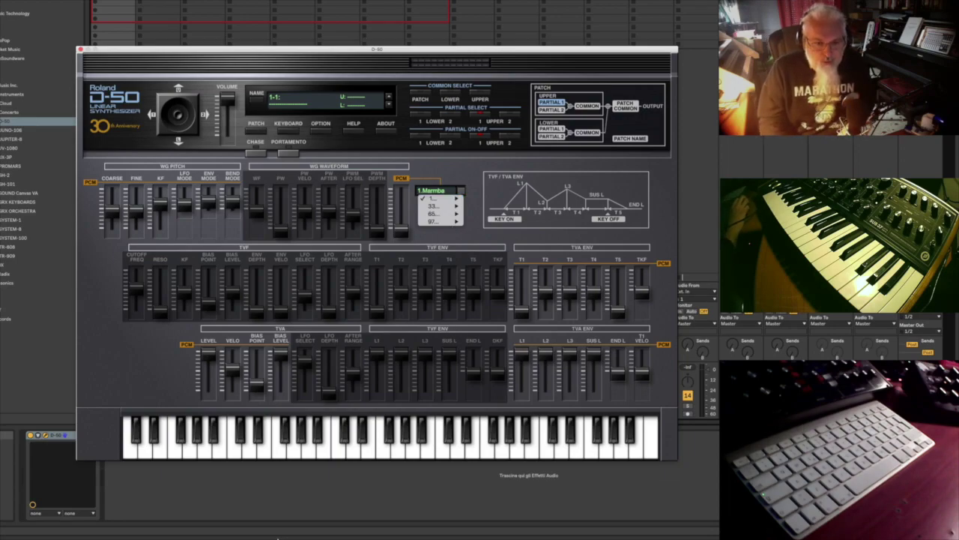
{"action": "left_click", "coordinate": [302, 493]}
{"action": "mouse_move", "coordinate": [257, 537]}
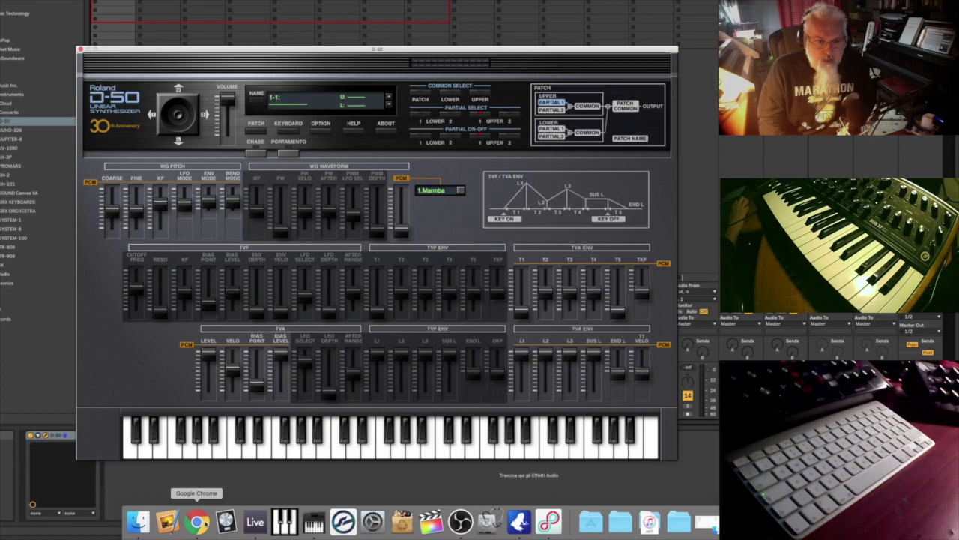
{"action": "key", "text": "ctrl+Up"}
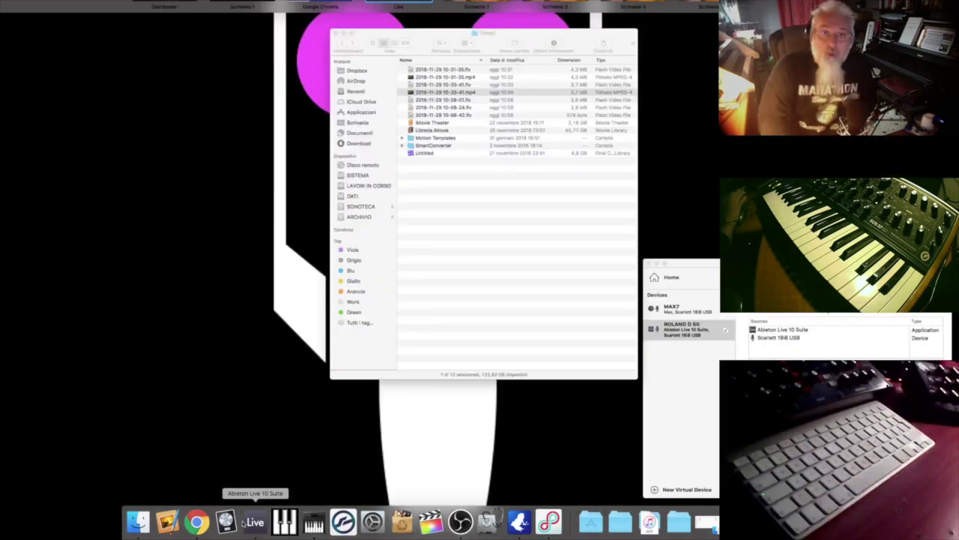
{"action": "key", "text": "ctrl+Left"}
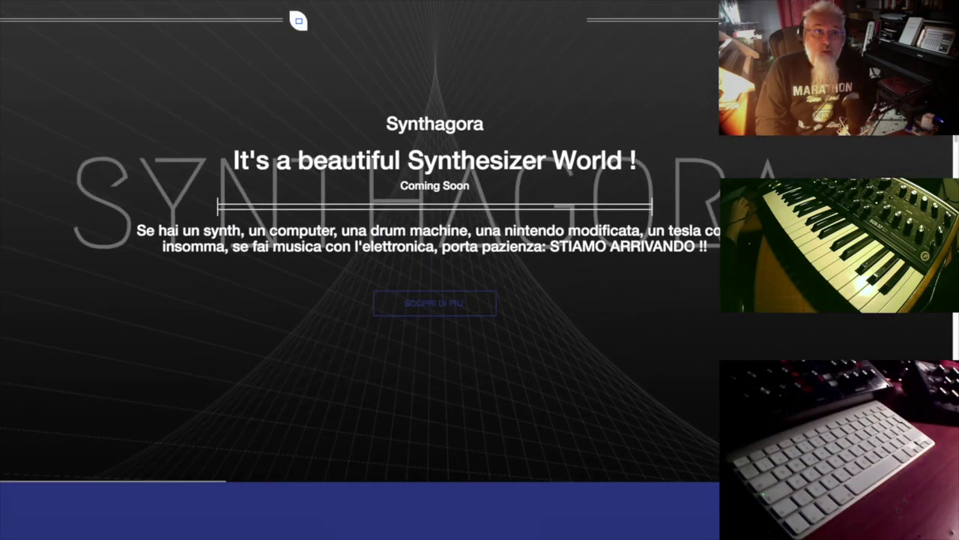
{"action": "key", "text": "ctrl+Left"}
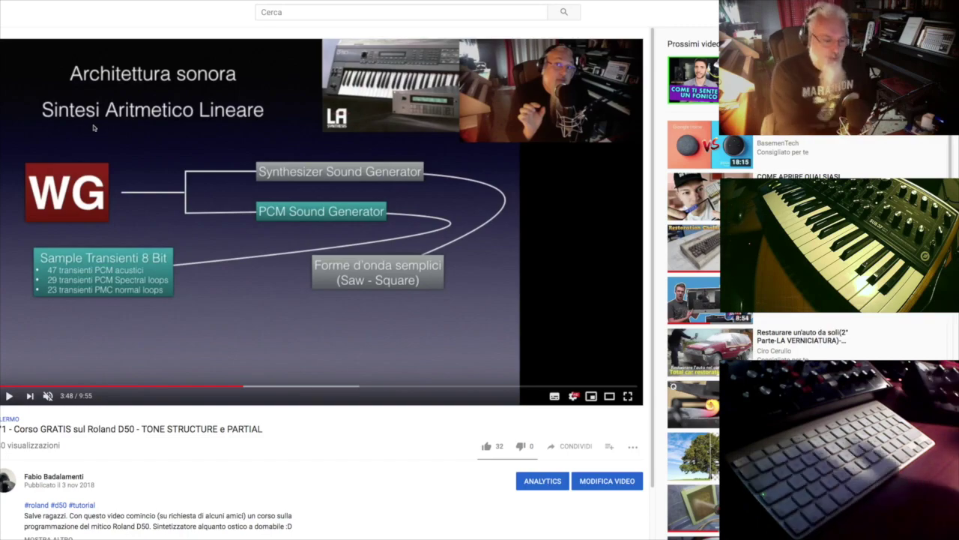
{"action": "key", "text": "ctrl+Right"}
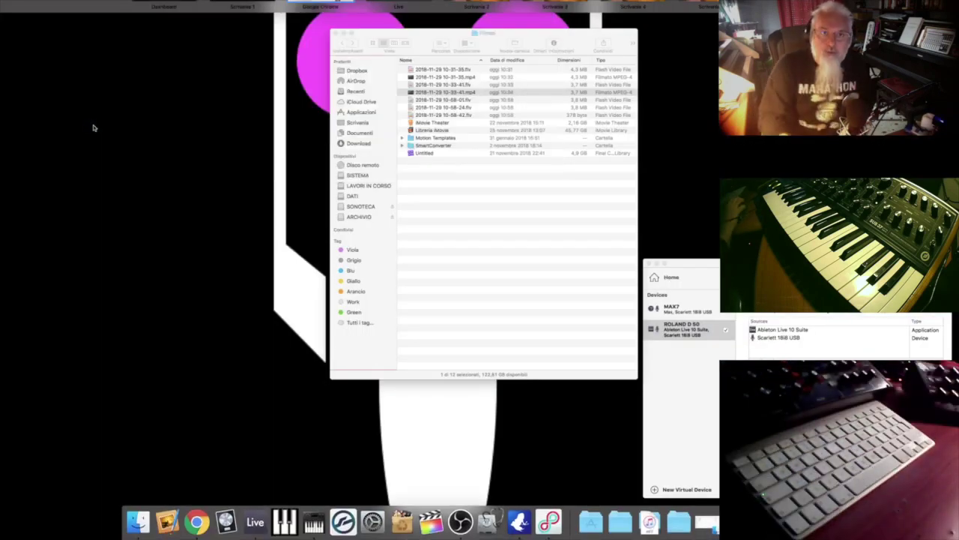
{"action": "key", "text": "ctrl+Right"}
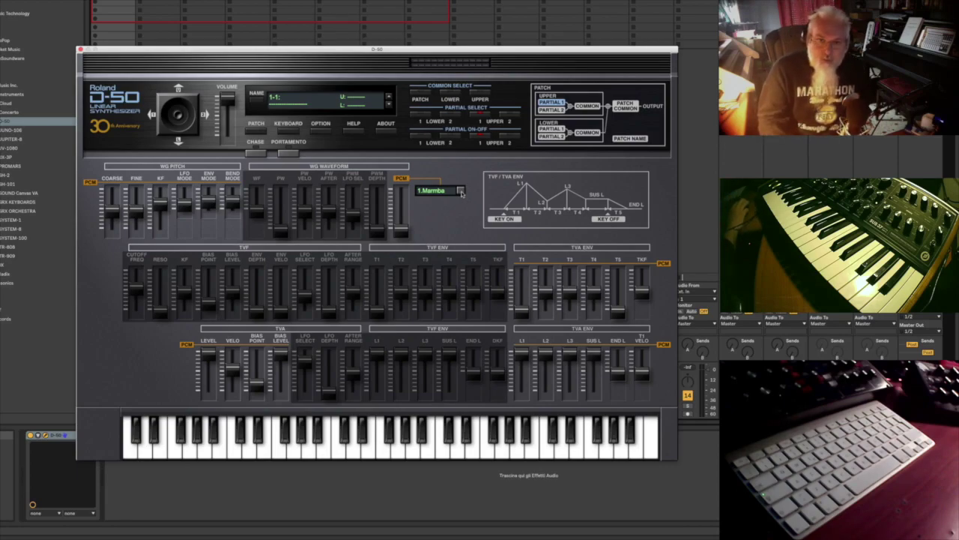
- Audition the PCM waveforms 1.Marmba and 5.Log_Bs on Upper partial 1
{"action": "left_click", "coordinate": [461, 192]}
{"action": "mouse_move", "coordinate": [456, 199]}
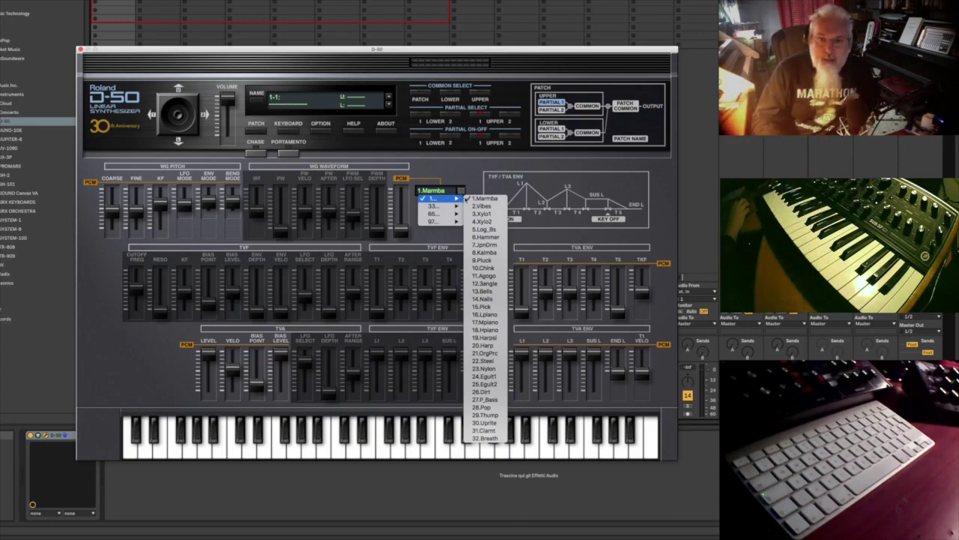
{"action": "left_click", "coordinate": [475, 199]}
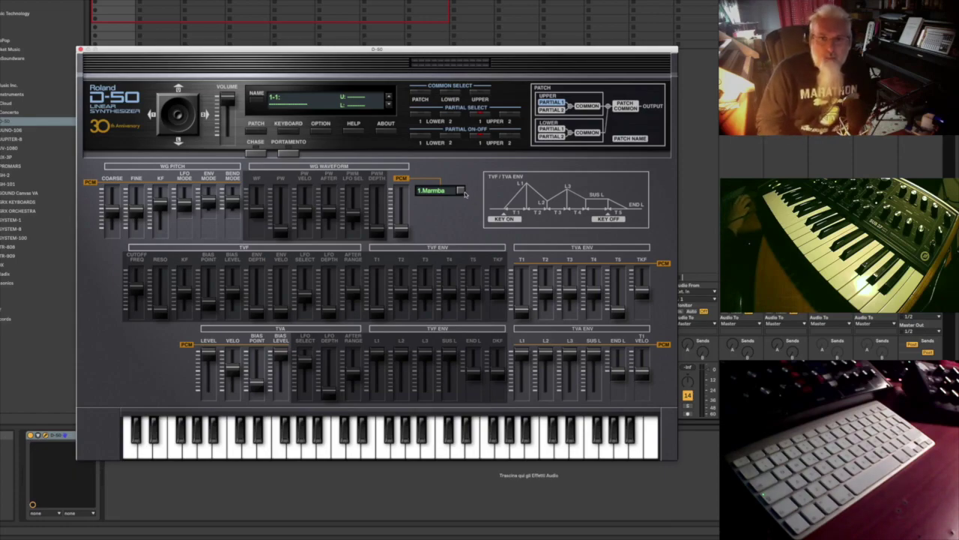
{"action": "left_click", "coordinate": [461, 191]}
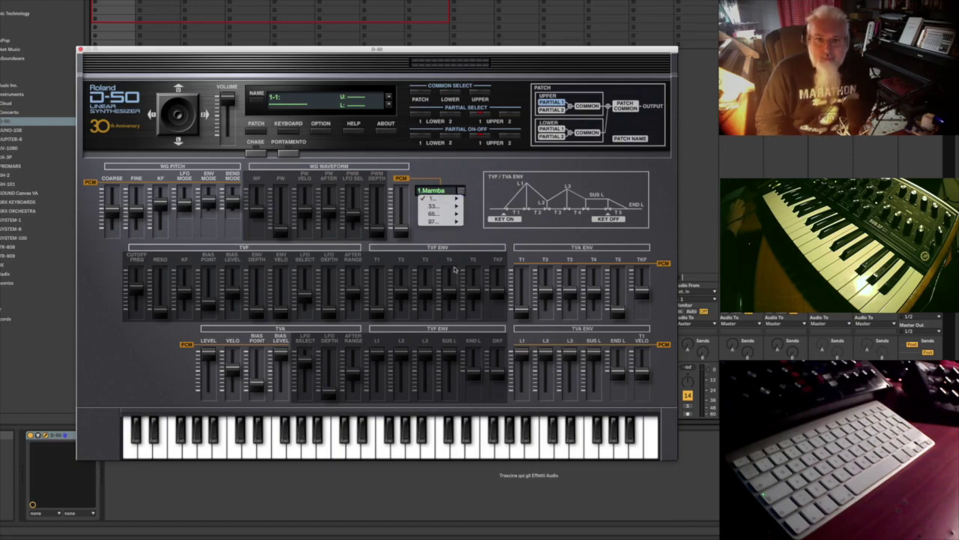
{"action": "mouse_move", "coordinate": [452, 199]}
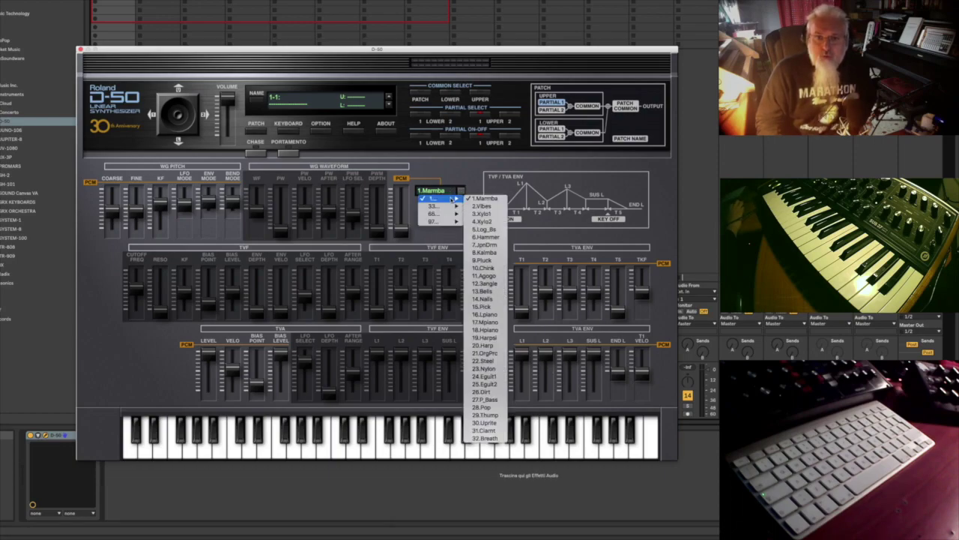
{"action": "left_click", "coordinate": [494, 229]}
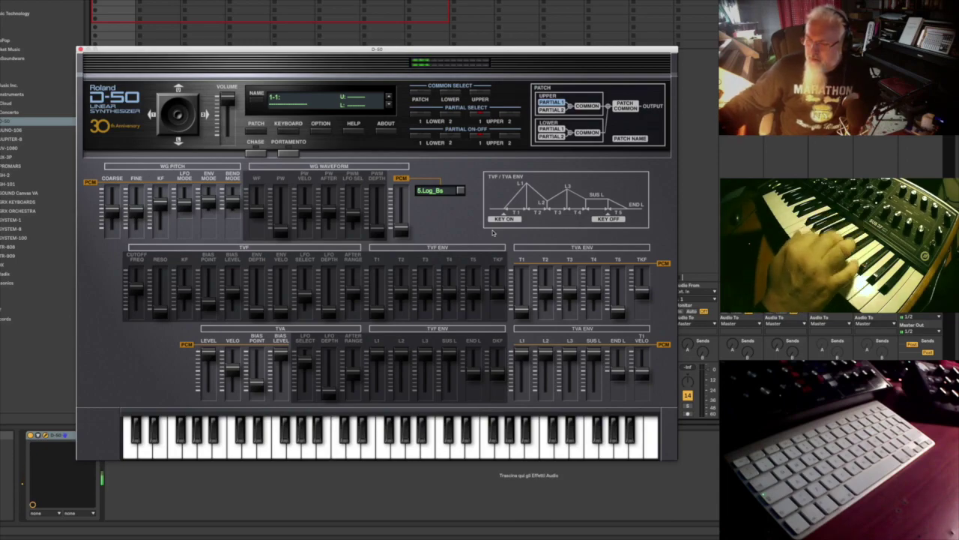
- Audition the PCM waveforms 6.Hammer and 7.JpnDrm on Upper partial 1
{"action": "left_click", "coordinate": [460, 193]}
{"action": "mouse_move", "coordinate": [457, 198]}
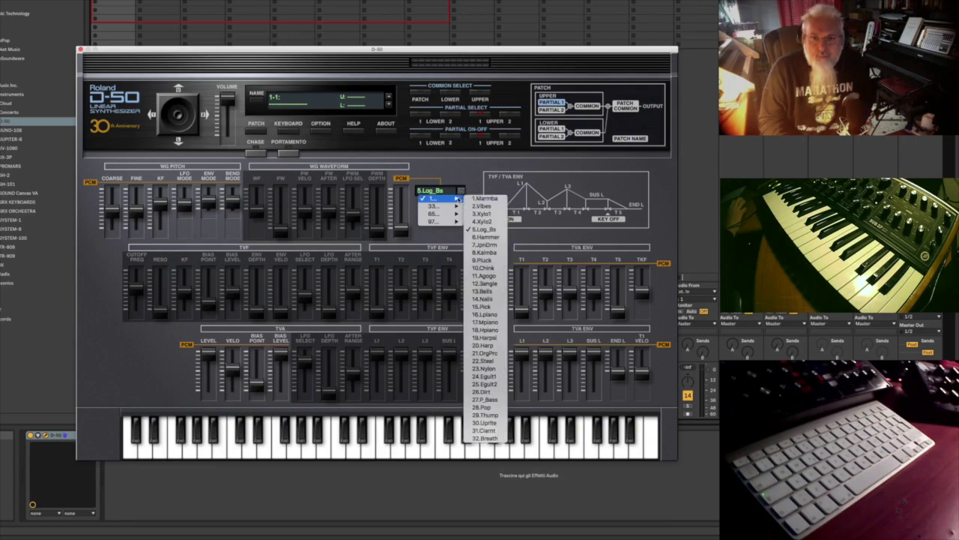
{"action": "left_click", "coordinate": [487, 236]}
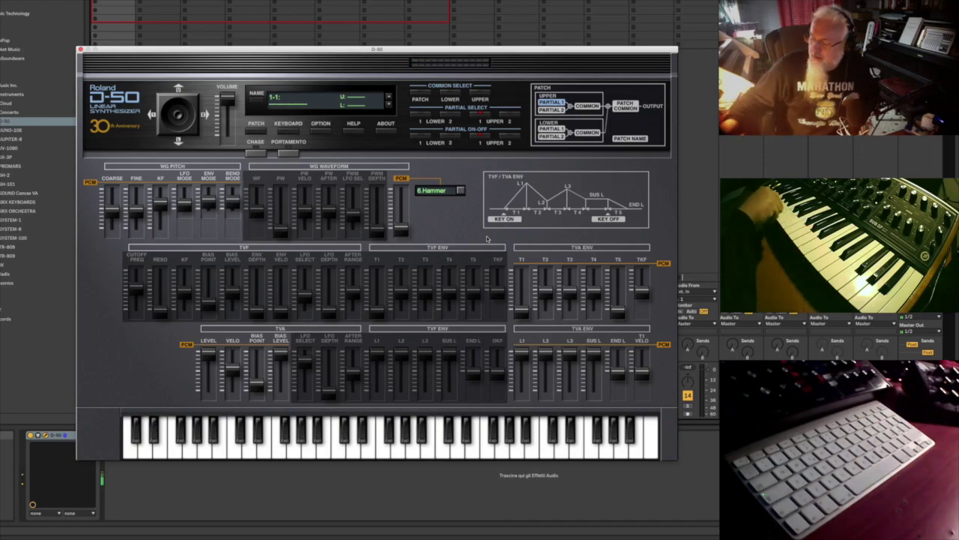
{"action": "left_click", "coordinate": [438, 190]}
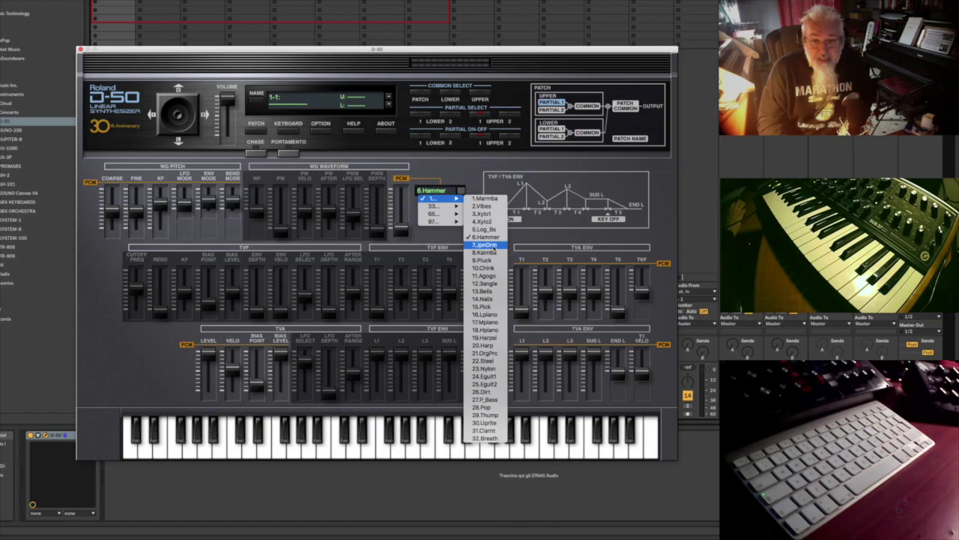
{"action": "left_click", "coordinate": [492, 245]}
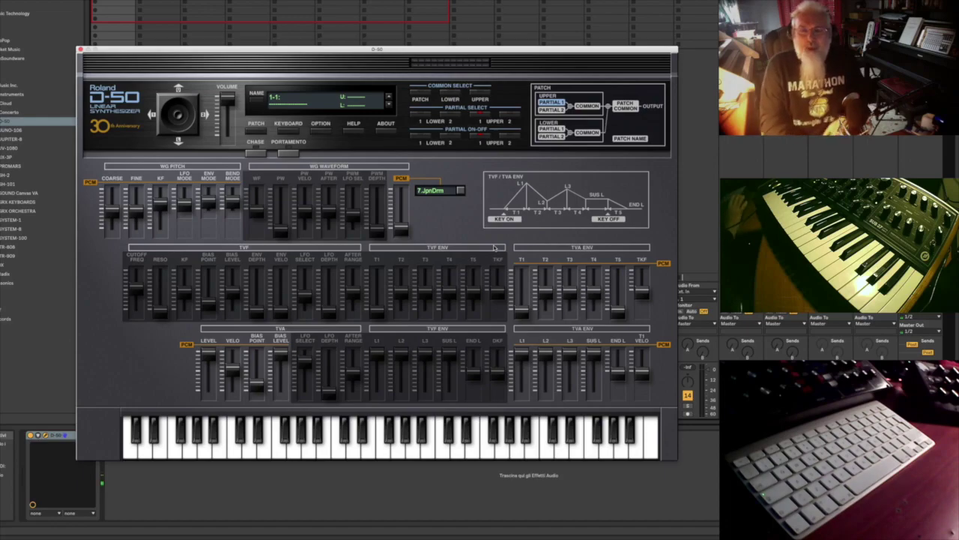
- Audition the PCM waveforms 9.Pluck and 11.Agogo on Upper partial 1
{"action": "left_click", "coordinate": [460, 190]}
{"action": "mouse_move", "coordinate": [463, 196]}
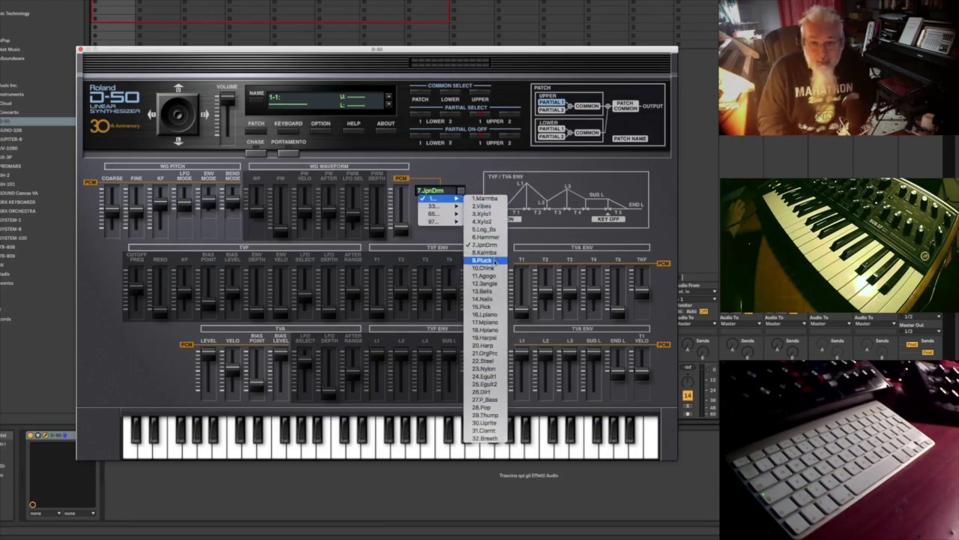
{"action": "left_click", "coordinate": [494, 261]}
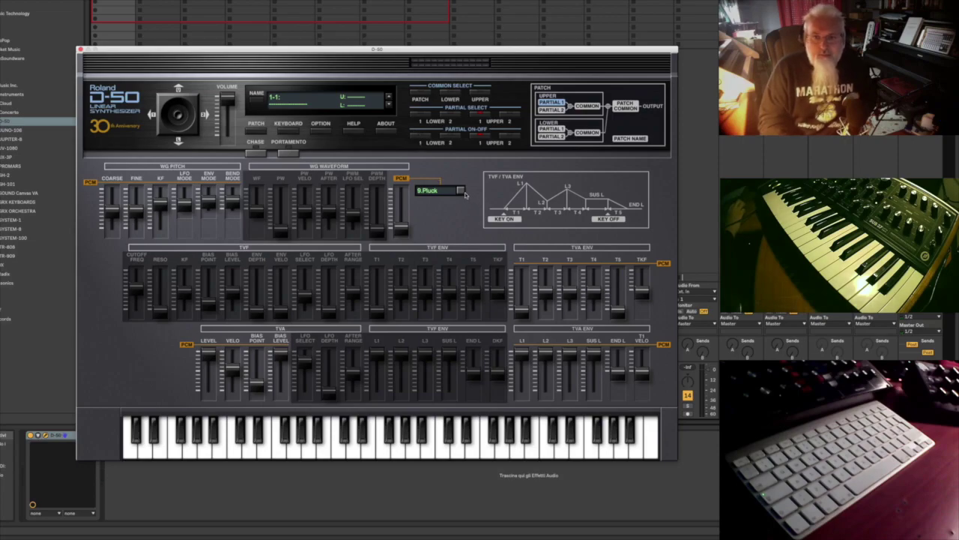
{"action": "left_click", "coordinate": [463, 192]}
{"action": "mouse_move", "coordinate": [457, 197]}
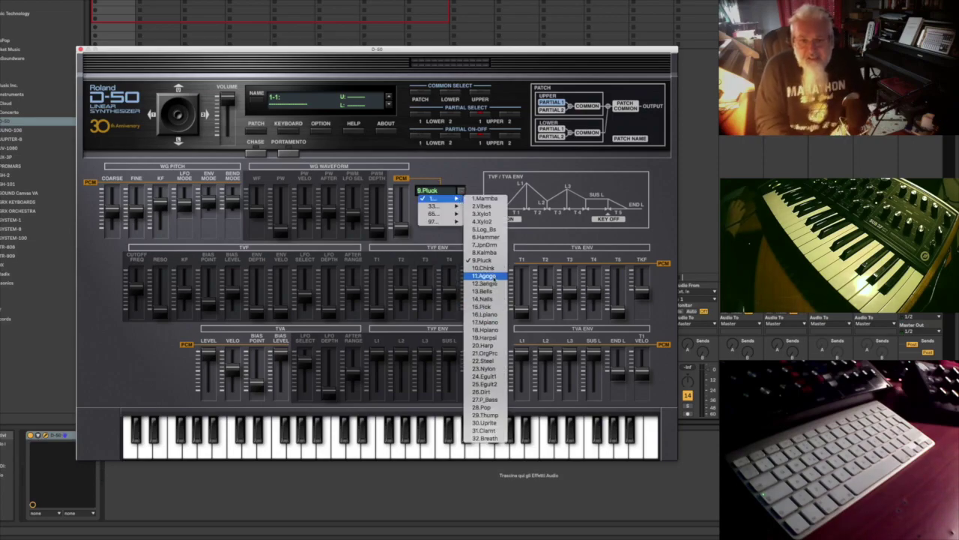
{"action": "left_click", "coordinate": [494, 277]}
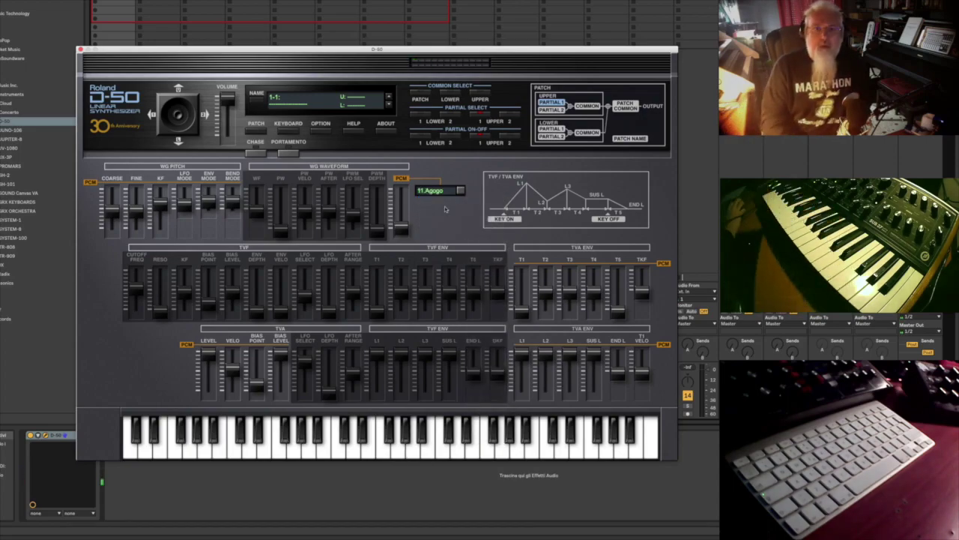
- Audition the PCM waveforms 14.Nails and 15.Pick on Upper partial 1
{"action": "left_click", "coordinate": [463, 193]}
{"action": "mouse_move", "coordinate": [458, 199]}
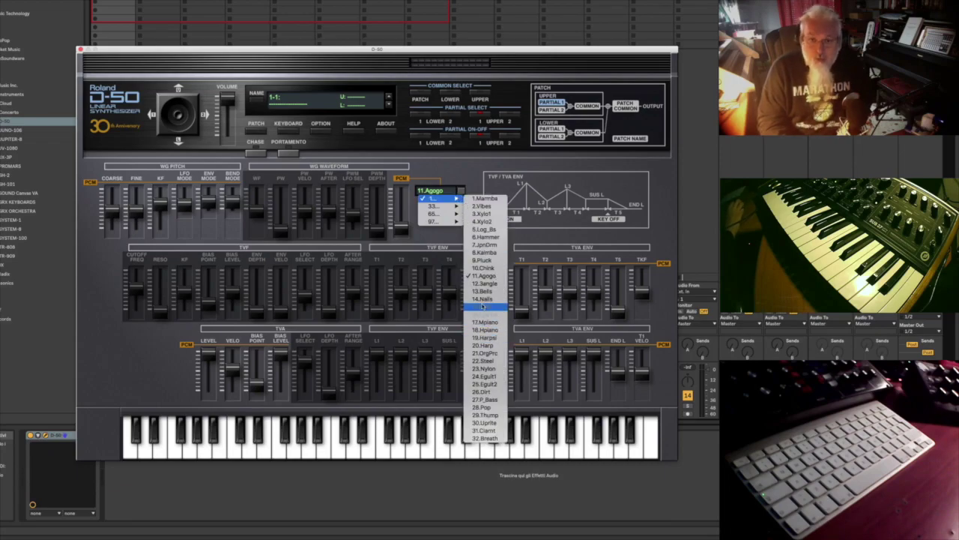
{"action": "left_click", "coordinate": [485, 299]}
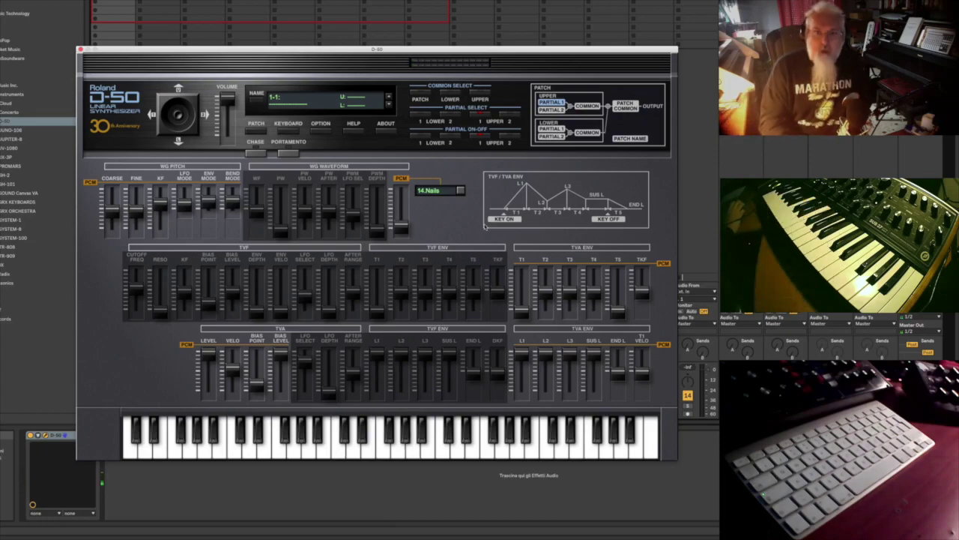
{"action": "left_click", "coordinate": [458, 190]}
{"action": "mouse_move", "coordinate": [457, 199]}
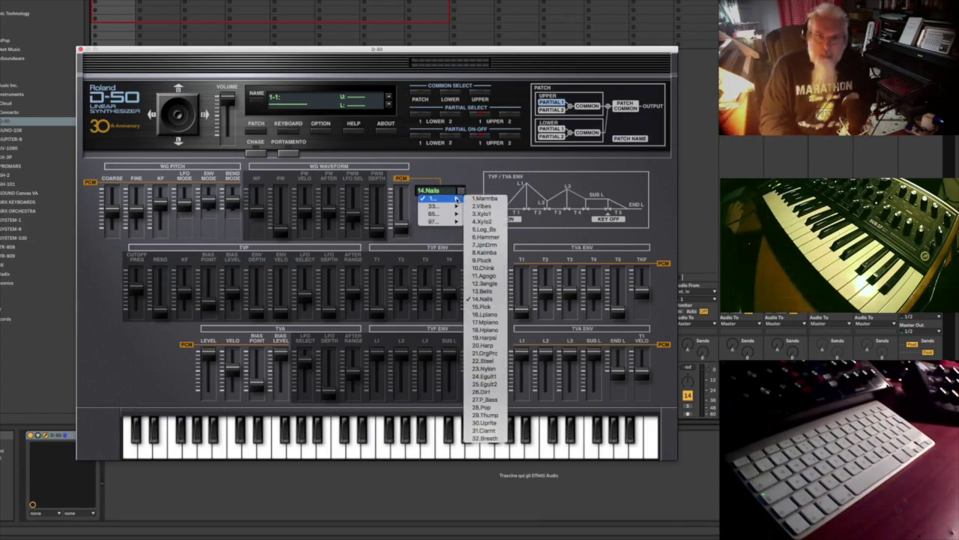
{"action": "left_click", "coordinate": [491, 307]}
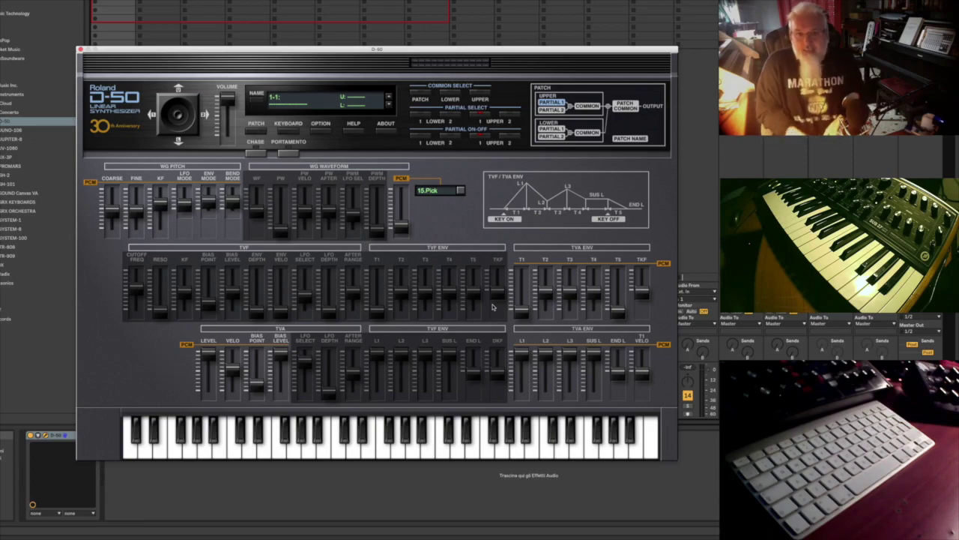
- Set Upper partial 1's PCM waveform to 18.Hpiano
{"action": "left_click", "coordinate": [438, 190]}
{"action": "mouse_move", "coordinate": [443, 197]}
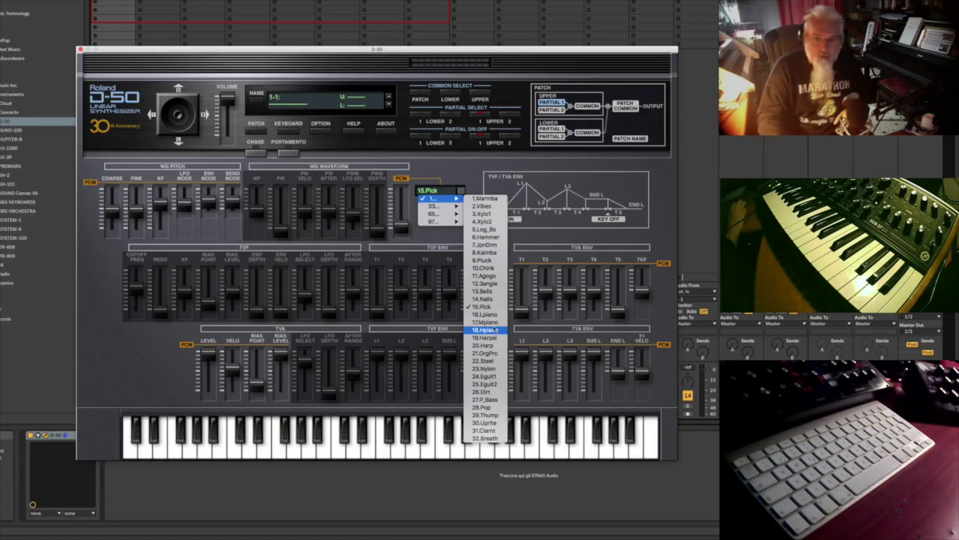
{"action": "left_click", "coordinate": [484, 316]}
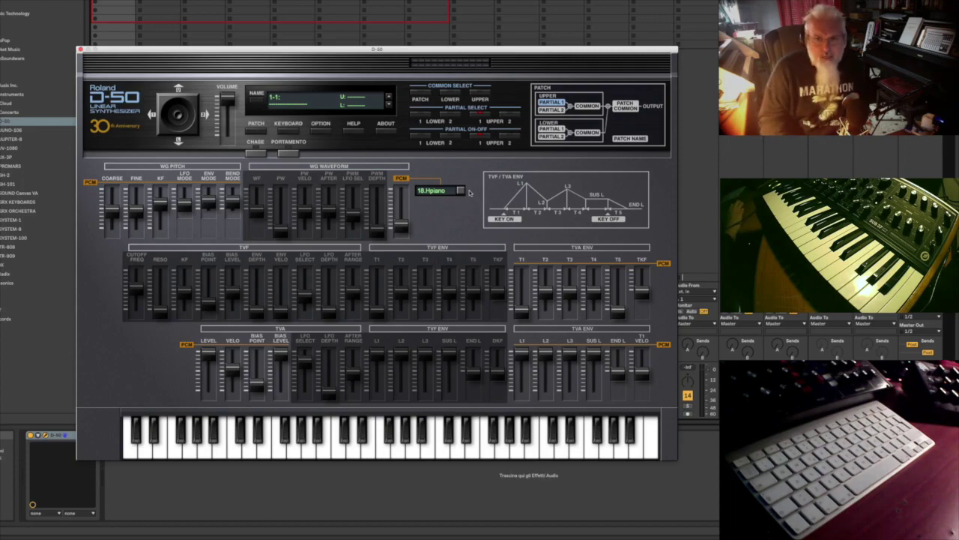
- Audition the PCM waveforms 21.OrgPrc and 22.Steel on Upper partial 1
{"action": "left_click", "coordinate": [461, 191]}
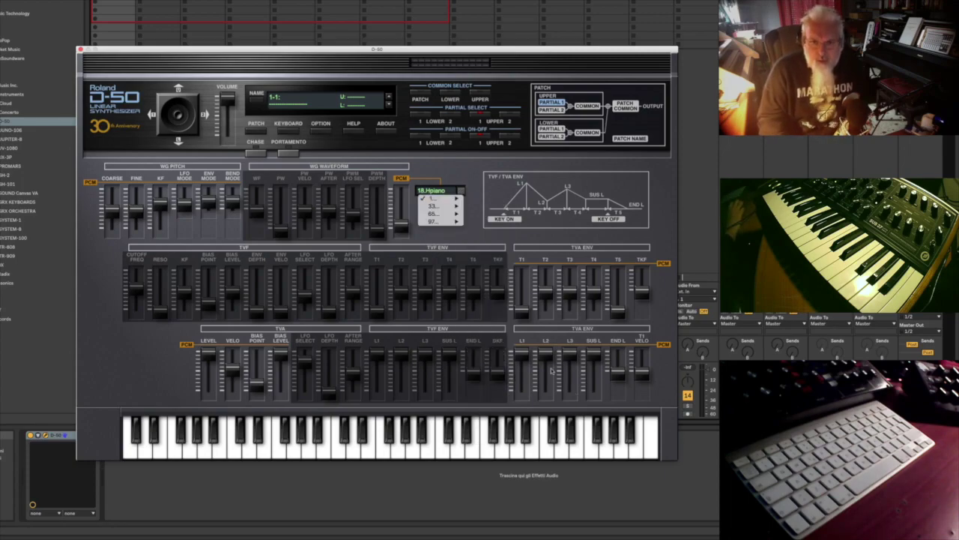
{"action": "mouse_move", "coordinate": [450, 199]}
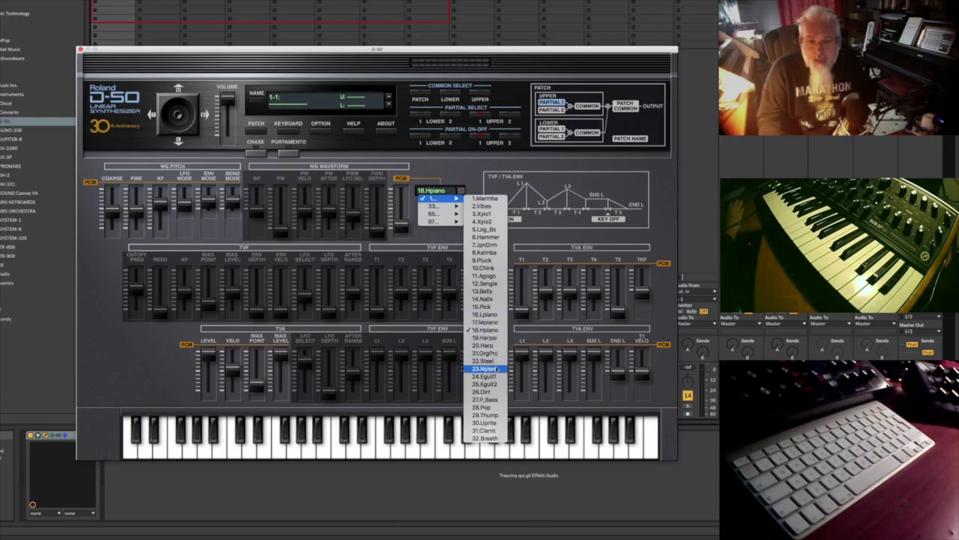
{"action": "left_click", "coordinate": [509, 387]}
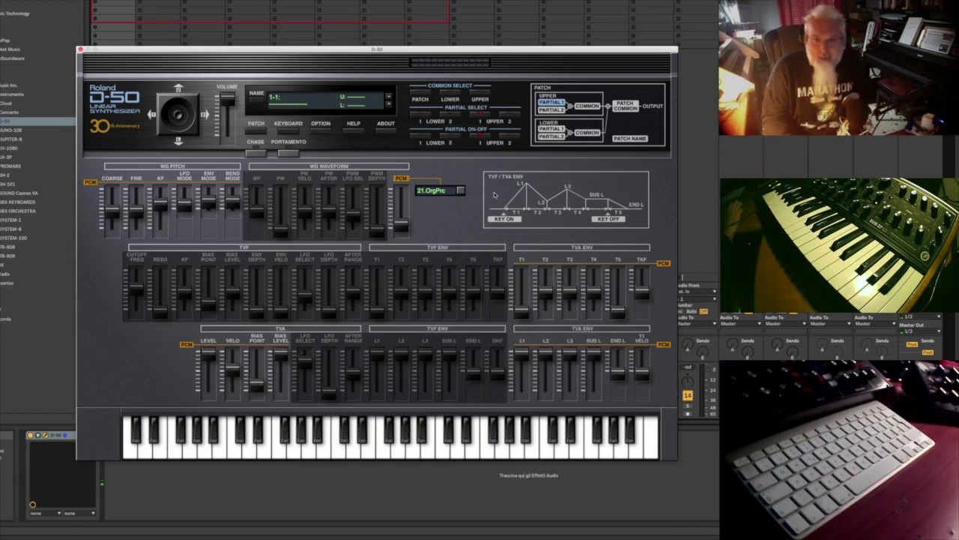
{"action": "left_click", "coordinate": [456, 190]}
{"action": "mouse_move", "coordinate": [450, 198]}
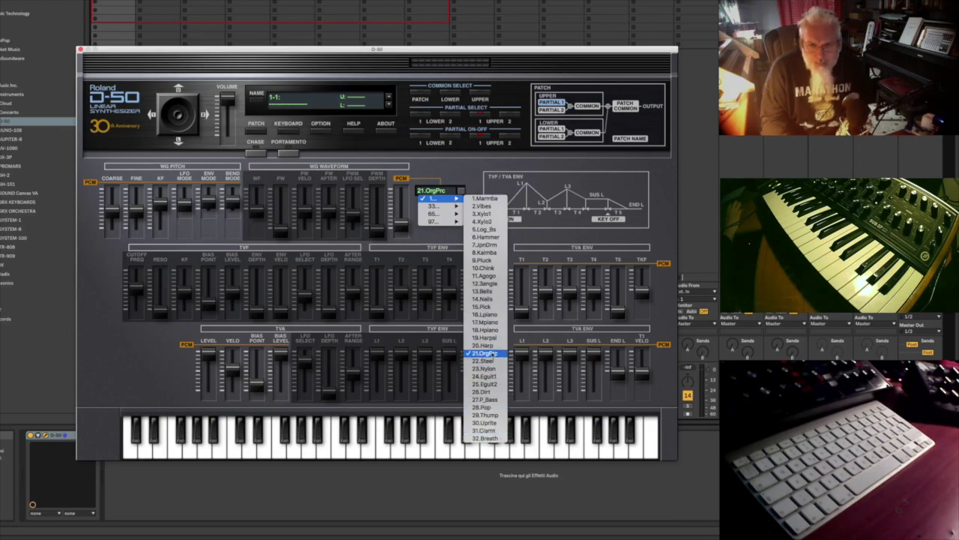
{"action": "left_click", "coordinate": [485, 361]}
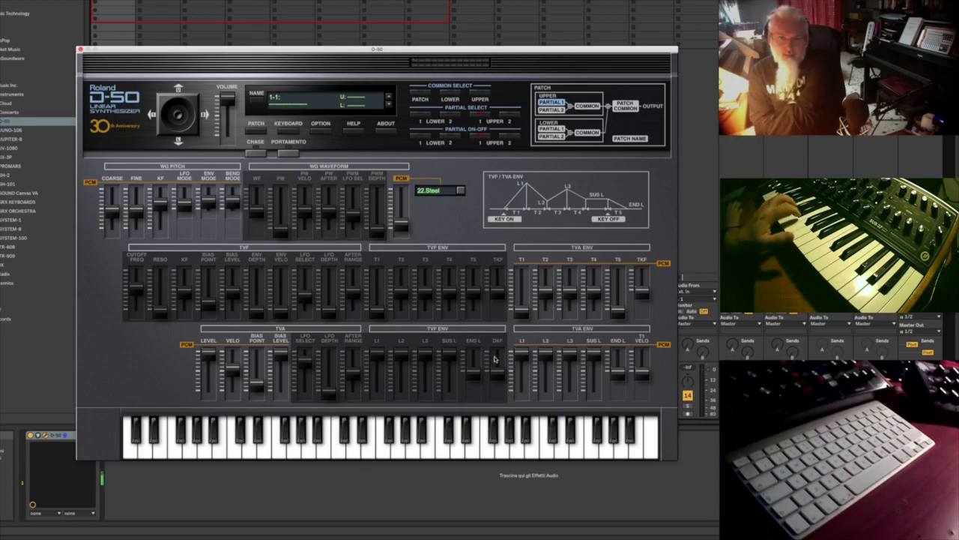
- Audition the PCM waveforms 27.P_Bass and 28.Pop on Upper partial 1
{"action": "left_click", "coordinate": [462, 192]}
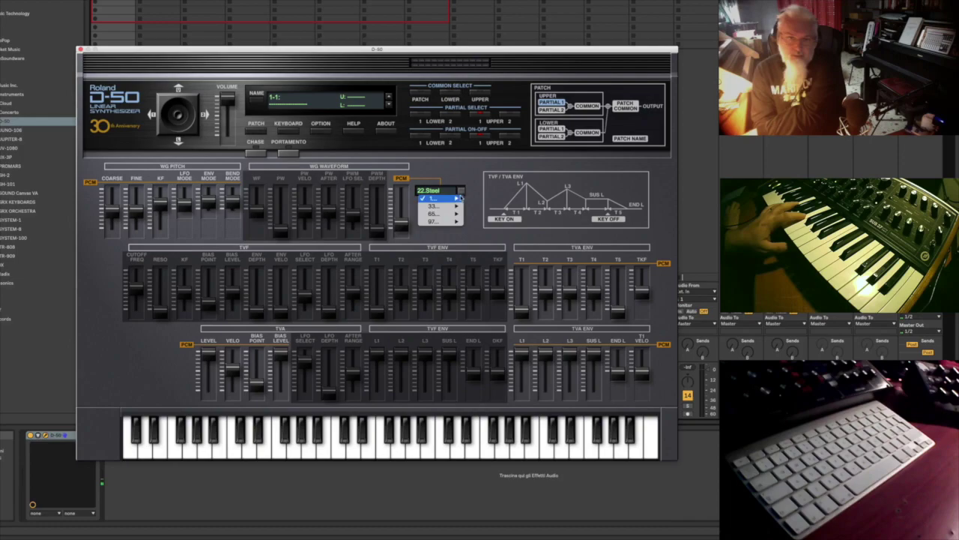
{"action": "mouse_move", "coordinate": [457, 198]}
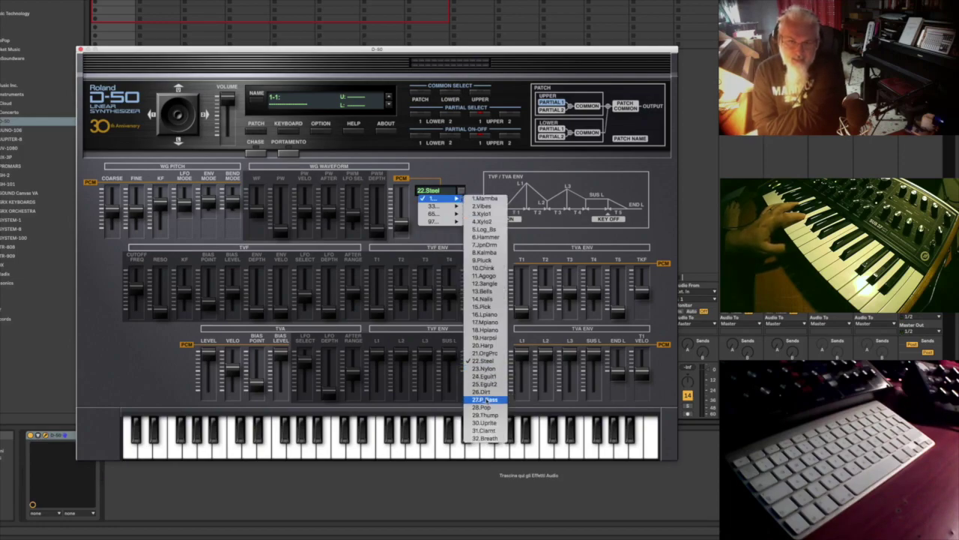
{"action": "left_click", "coordinate": [486, 400]}
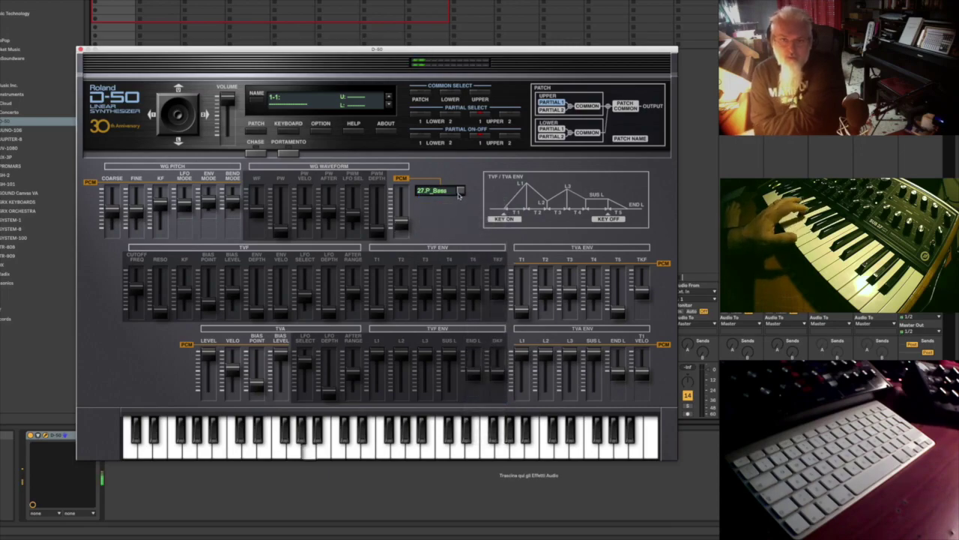
{"action": "left_click", "coordinate": [458, 193]}
{"action": "mouse_move", "coordinate": [458, 197]}
{"action": "left_click", "coordinate": [493, 406]}
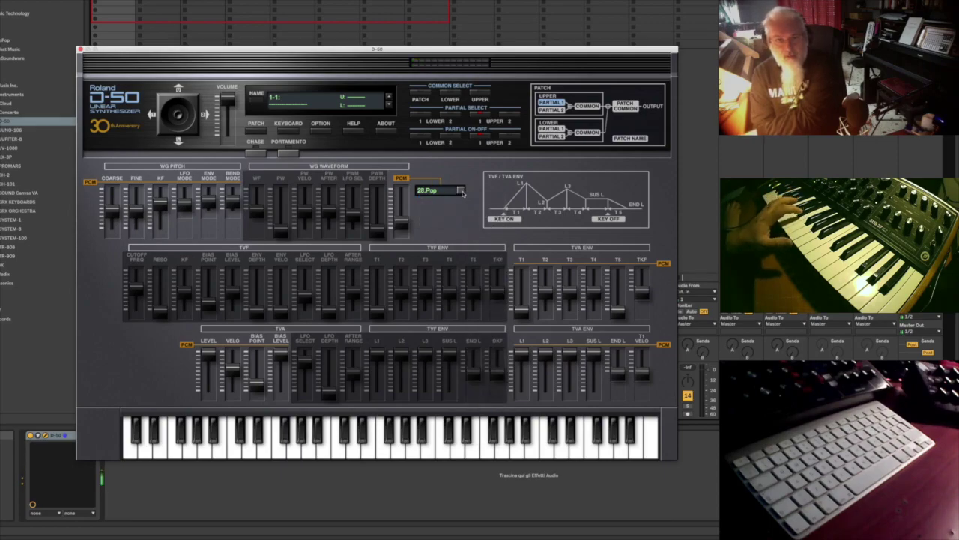
- Audition the PCM waveforms 29.Thump and 31.Clarnt on Upper partial 1
{"action": "left_click", "coordinate": [462, 192]}
{"action": "mouse_move", "coordinate": [454, 198]}
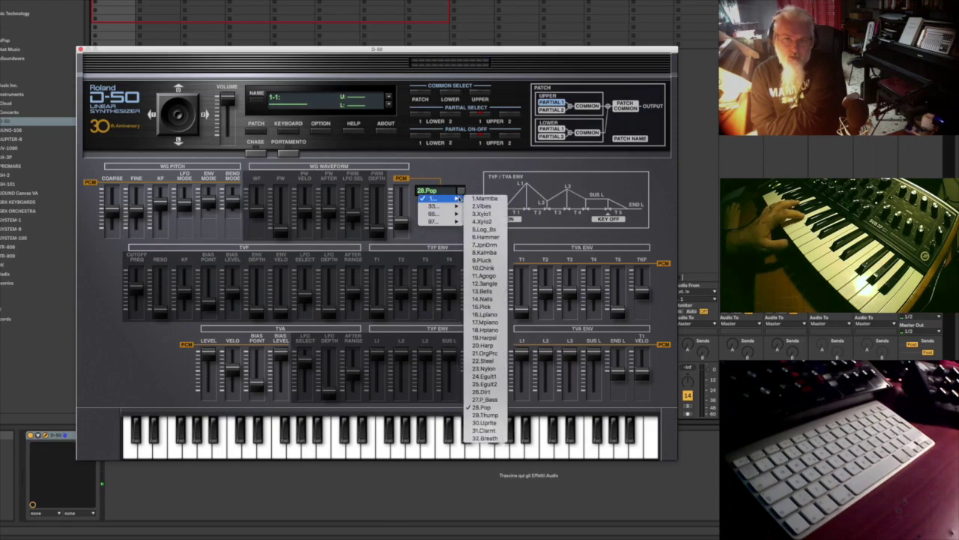
{"action": "left_click", "coordinate": [484, 414]}
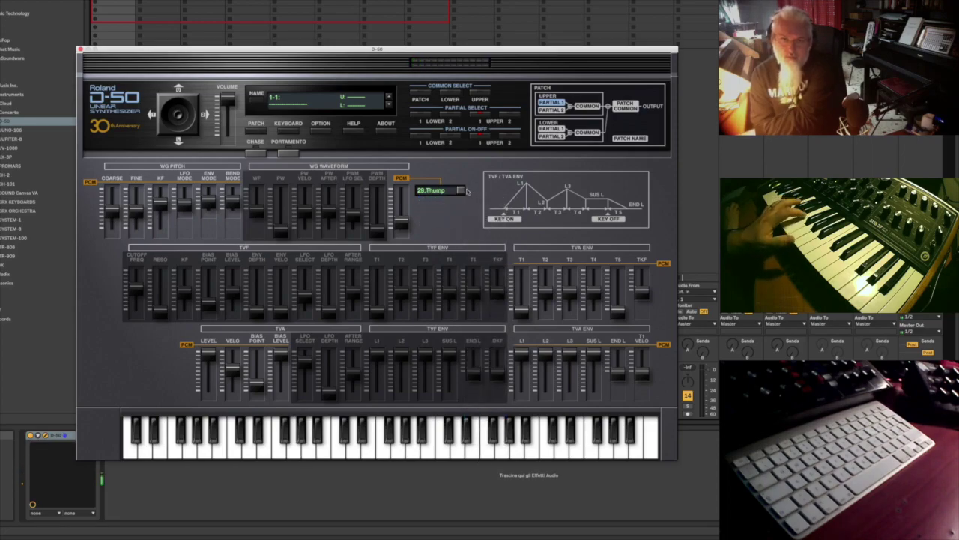
{"action": "left_click", "coordinate": [462, 191]}
{"action": "mouse_move", "coordinate": [449, 198]}
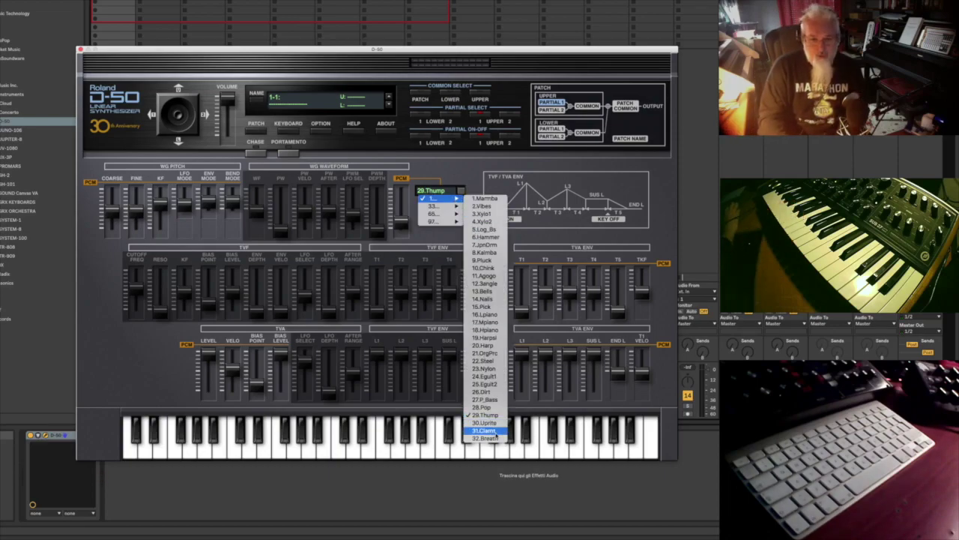
{"action": "left_click", "coordinate": [497, 433]}
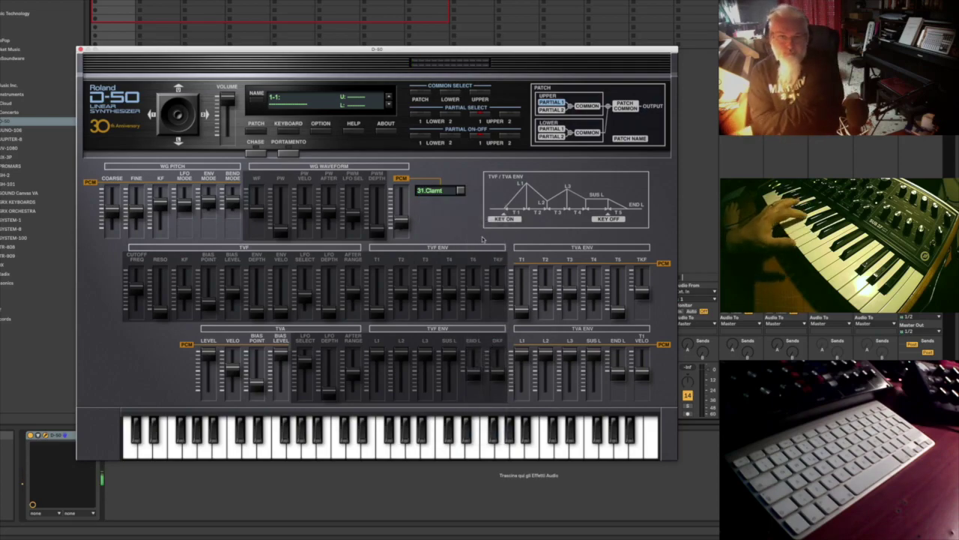
- Audition the PCM waveforms 32.Breath and 33.Steam on Upper partial 1
{"action": "left_click", "coordinate": [438, 190]}
{"action": "mouse_move", "coordinate": [437, 198]}
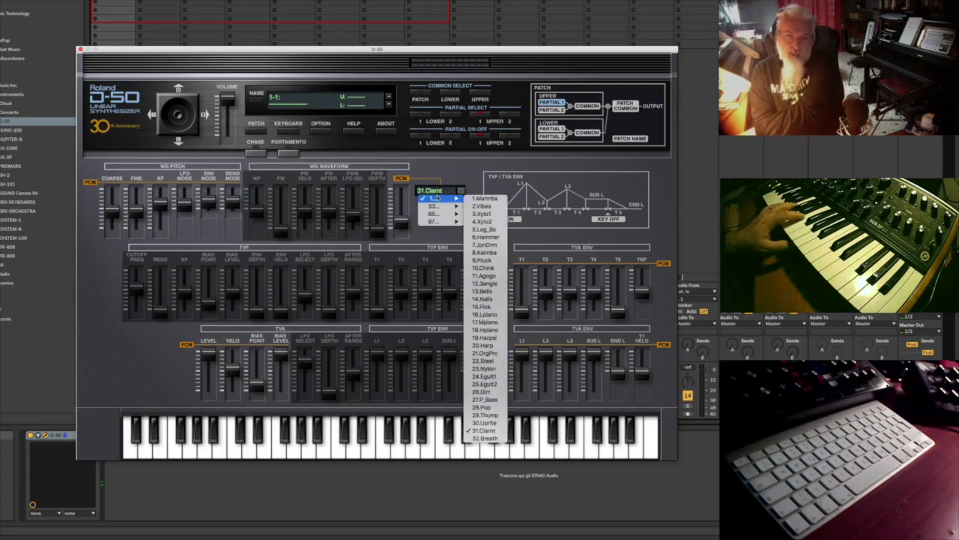
{"action": "left_click", "coordinate": [482, 437]}
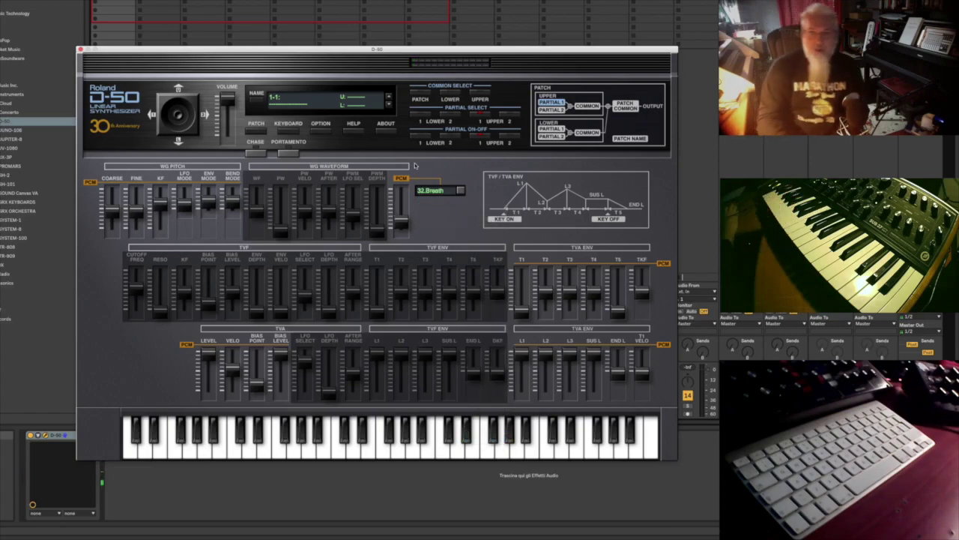
{"action": "left_click", "coordinate": [463, 192]}
{"action": "mouse_move", "coordinate": [455, 206]}
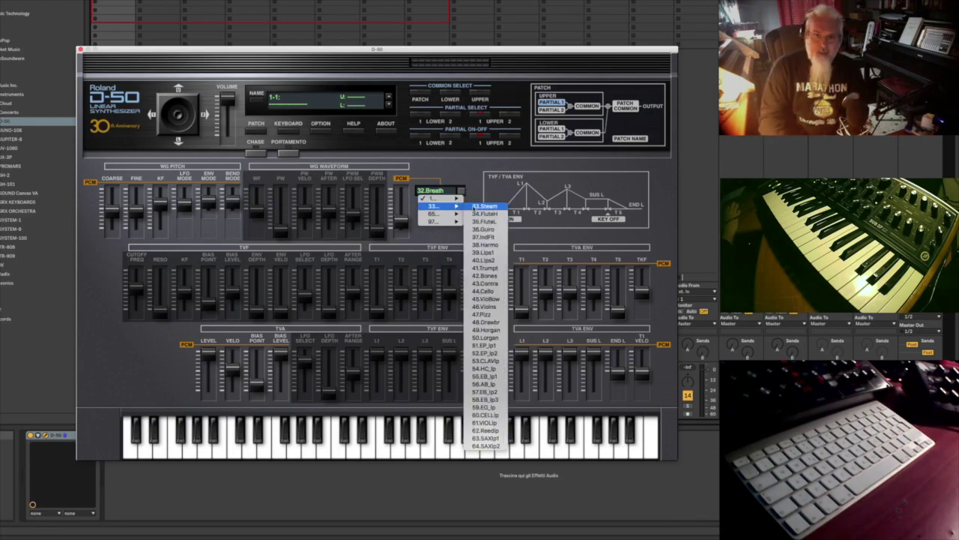
{"action": "left_click", "coordinate": [474, 205]}
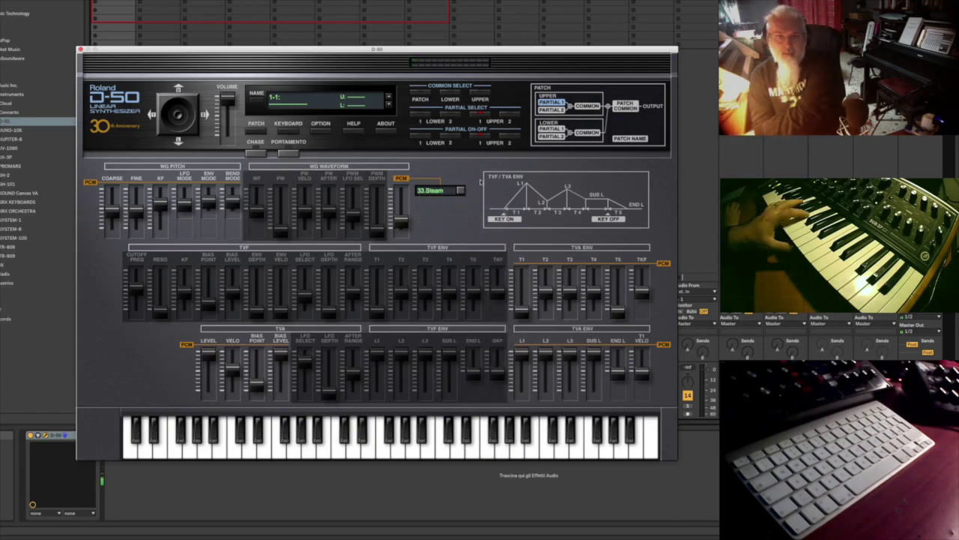
- Audition the PCM waveforms 48.Drawbr and 47.Pizz on Upper partial 1
{"action": "left_click", "coordinate": [459, 191]}
{"action": "mouse_move", "coordinate": [455, 206]}
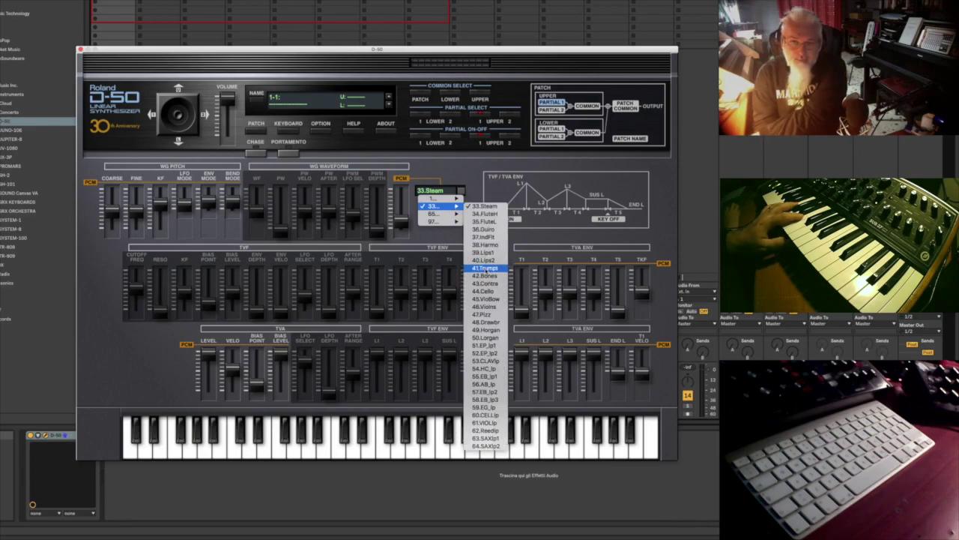
{"action": "left_click", "coordinate": [486, 321]}
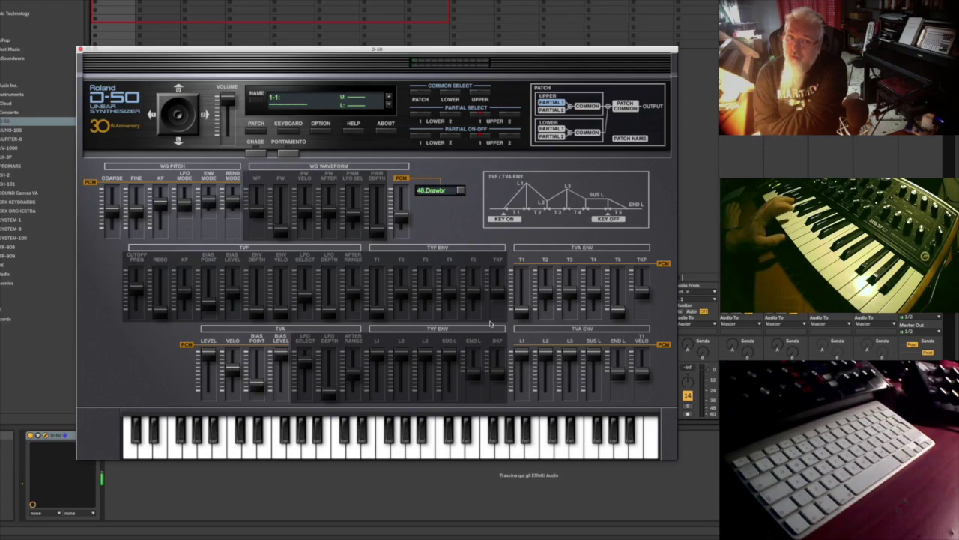
{"action": "left_click", "coordinate": [460, 191]}
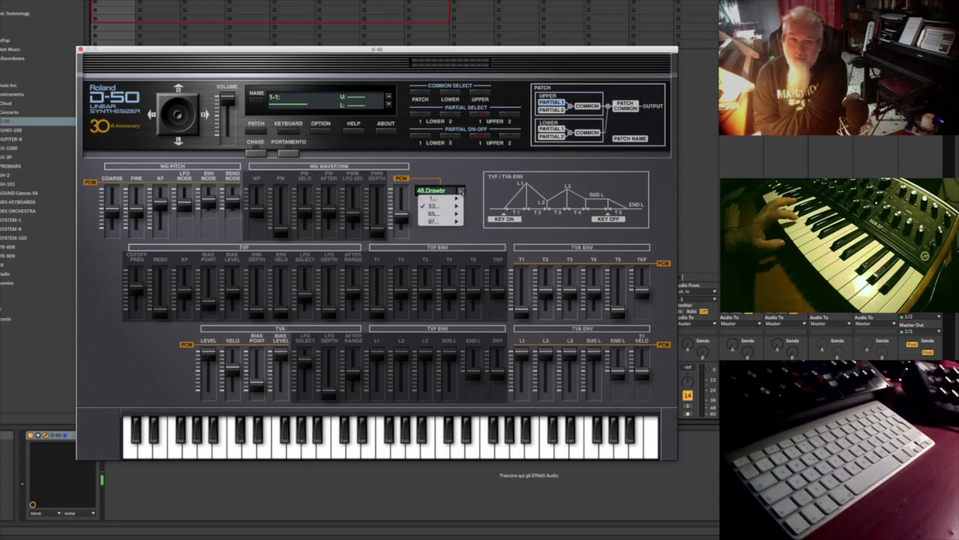
{"action": "mouse_move", "coordinate": [439, 205]}
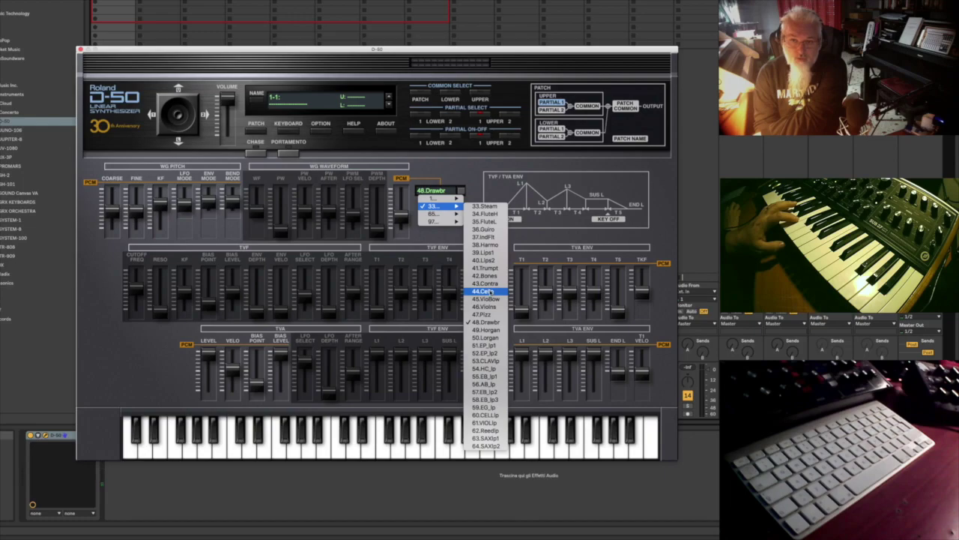
{"action": "left_click", "coordinate": [493, 316]}
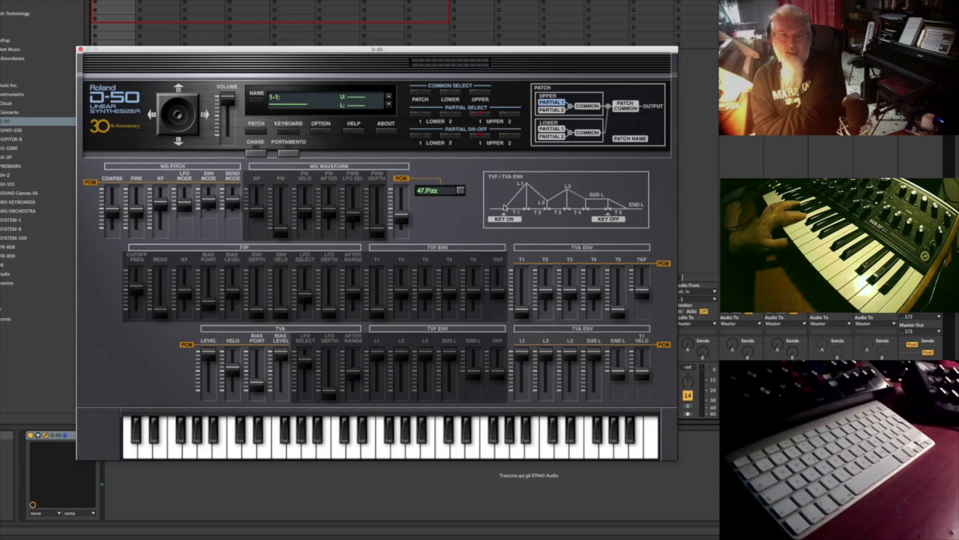
- Audition the PCM waveforms 48.Drawbr and 61.VIOLlp on Upper partial 1
{"action": "left_click", "coordinate": [454, 190]}
{"action": "mouse_move", "coordinate": [456, 206]}
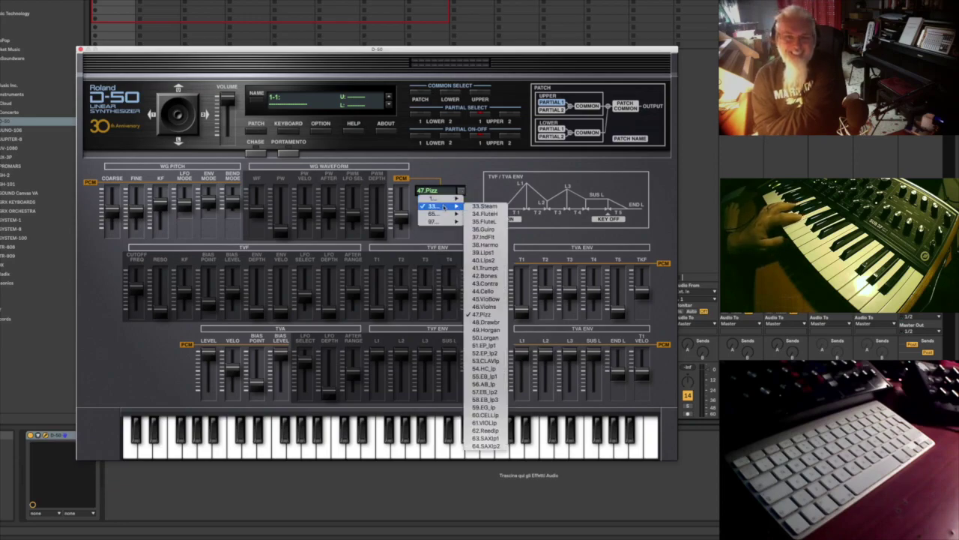
{"action": "left_click", "coordinate": [488, 322]}
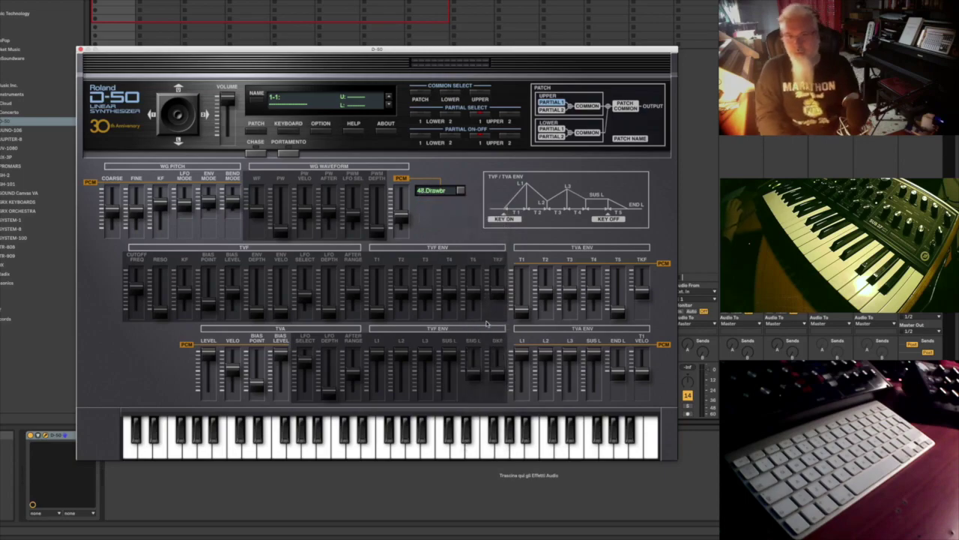
{"action": "left_click", "coordinate": [460, 190]}
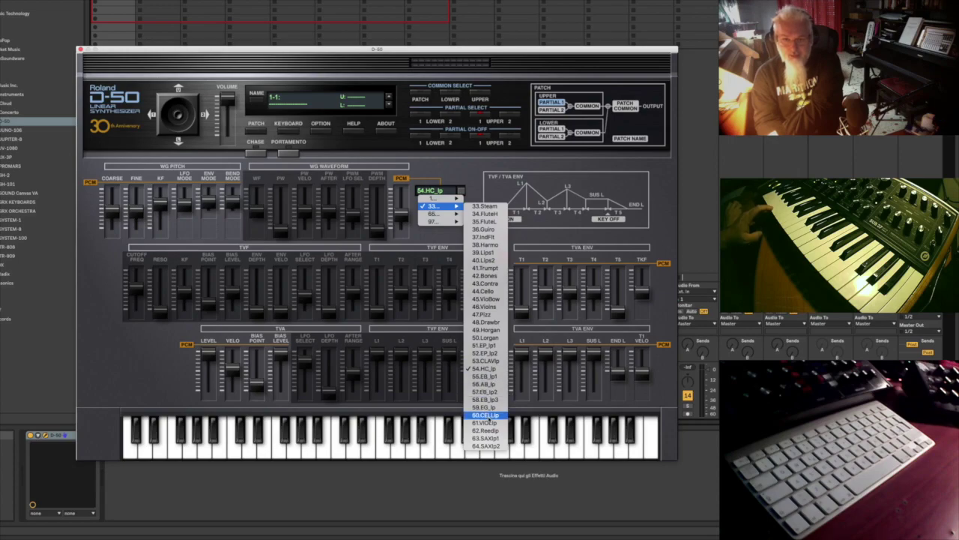
{"action": "left_click", "coordinate": [486, 423]}
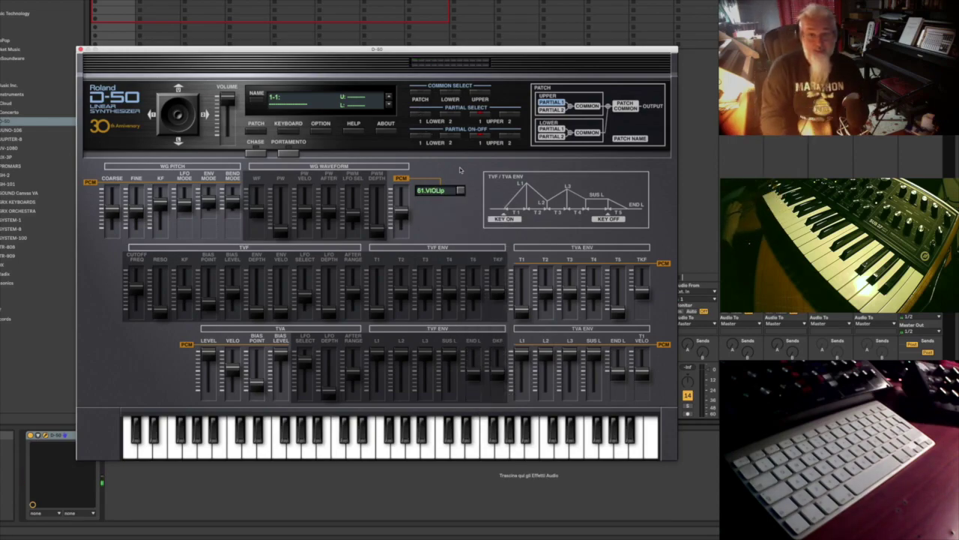
- Audition the looped voice PCM waveforms 65.Aah_lp and 66.Ooh_lp on Upper partial 1
{"action": "left_click", "coordinate": [461, 190]}
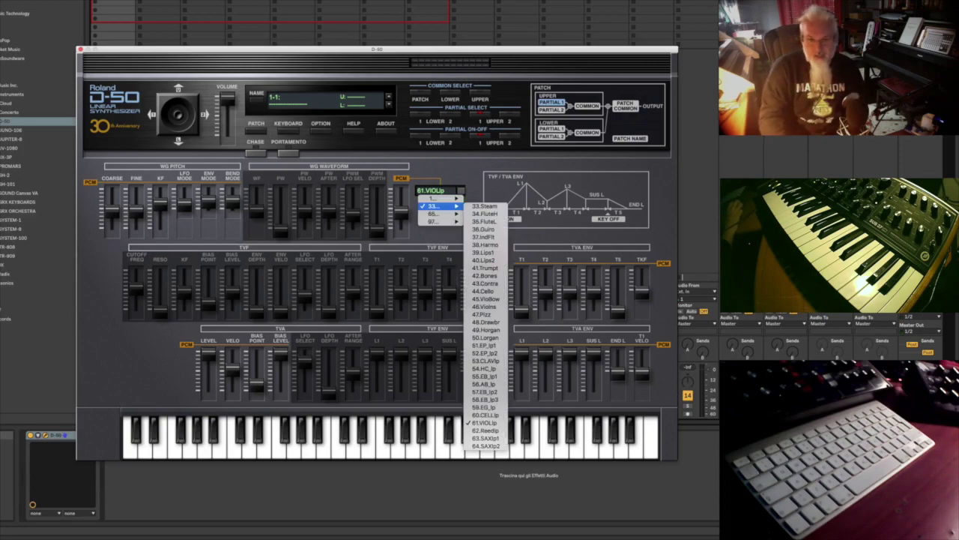
{"action": "mouse_move", "coordinate": [463, 215]}
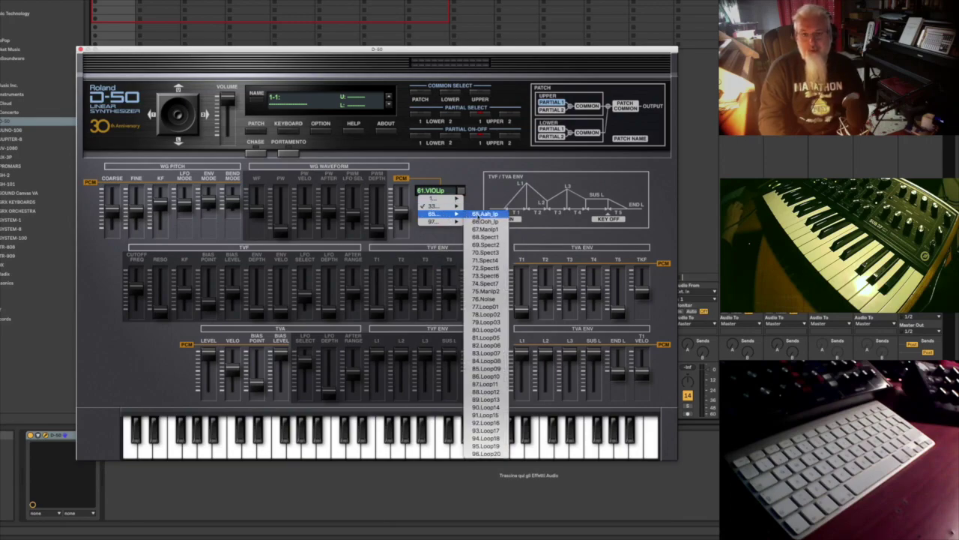
{"action": "left_click", "coordinate": [481, 215]}
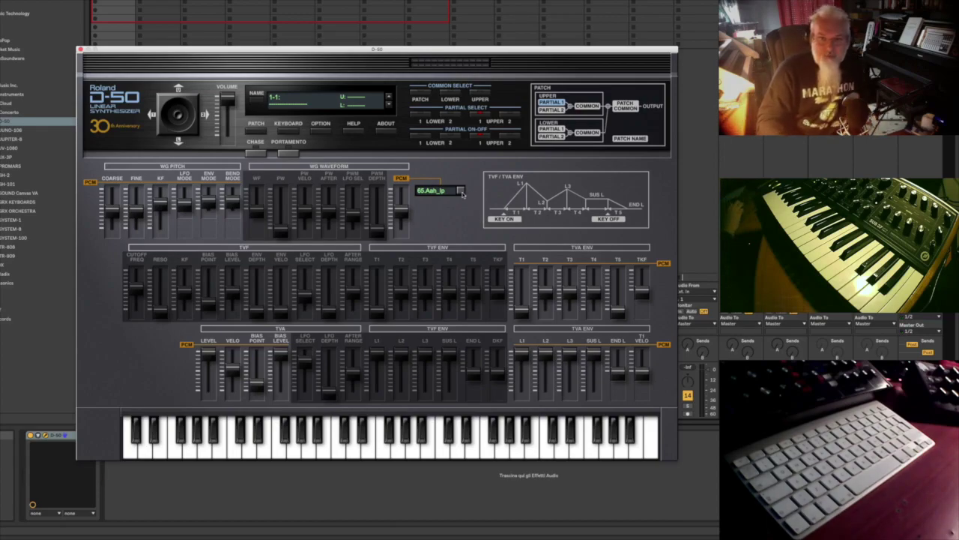
{"action": "left_click", "coordinate": [460, 191]}
{"action": "mouse_move", "coordinate": [450, 215]}
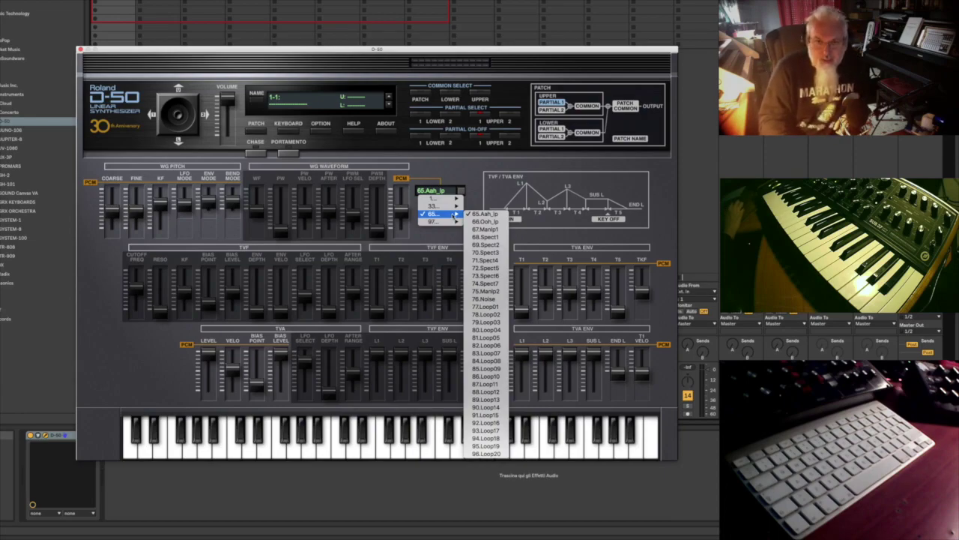
{"action": "left_click", "coordinate": [483, 223]}
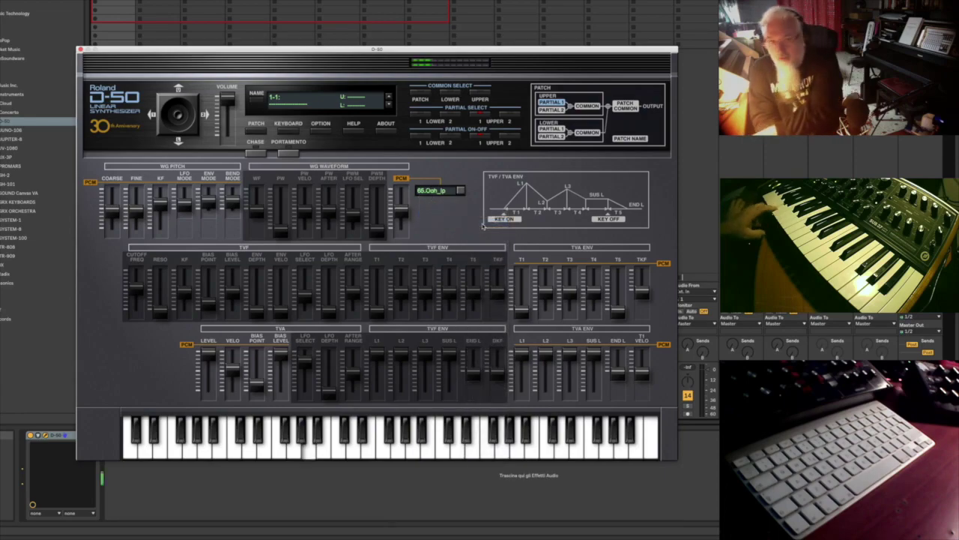
- Audition the PCM waveform 68.Spect1 on Upper partial 1, and switch the waveform to 71.Spect4
{"action": "left_click", "coordinate": [461, 191]}
{"action": "mouse_move", "coordinate": [450, 215]}
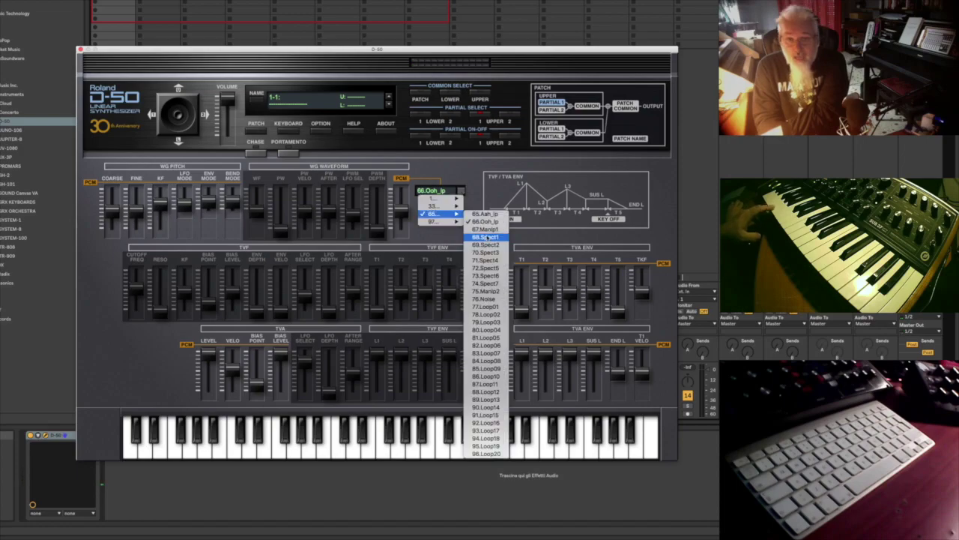
{"action": "left_click", "coordinate": [486, 237]}
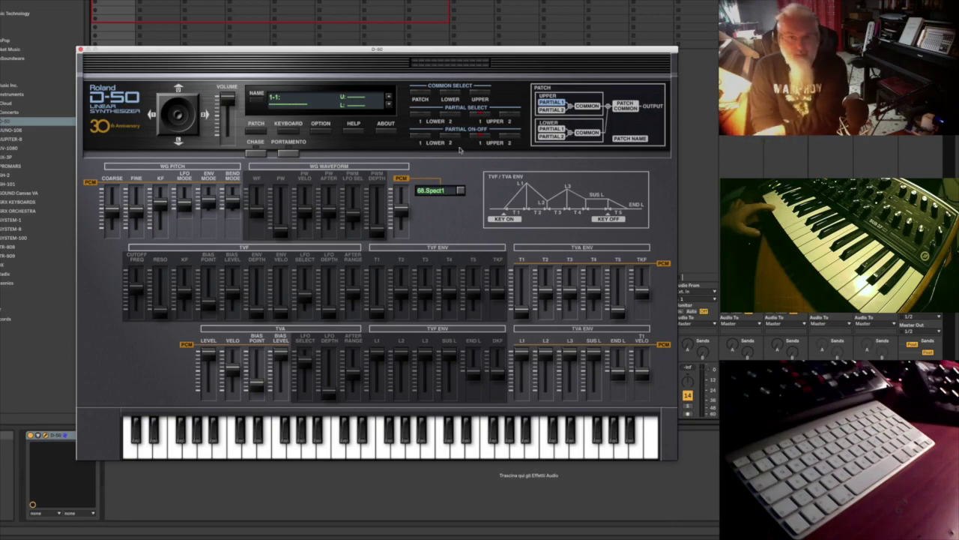
{"action": "left_click", "coordinate": [460, 191]}
{"action": "mouse_move", "coordinate": [450, 215]}
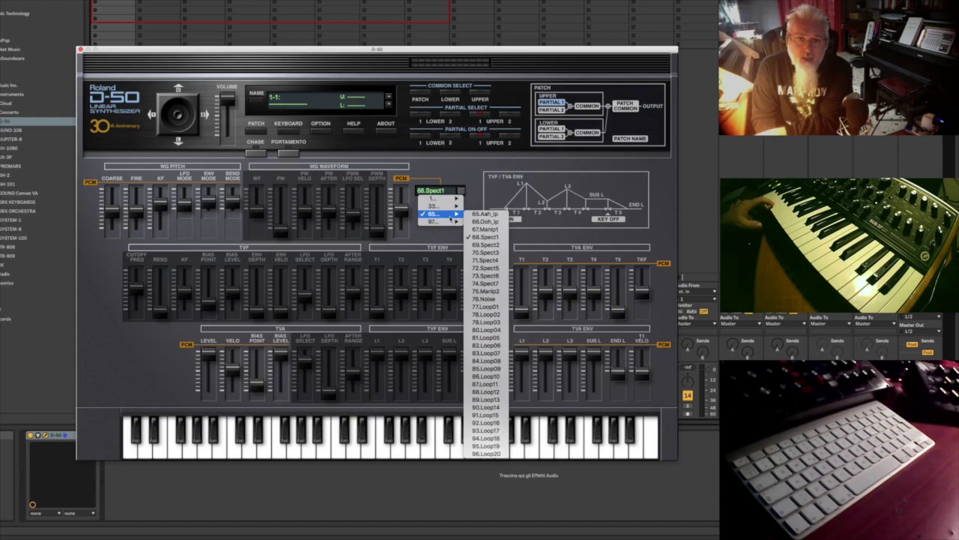
{"action": "left_click", "coordinate": [496, 260]}
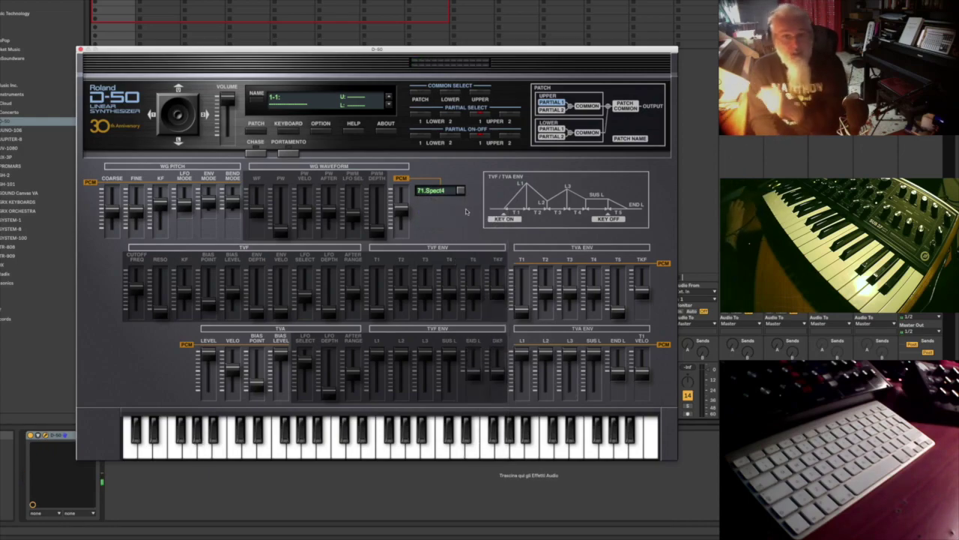
- Audition the PCM waveforms 74.Spect7 and 76.Noise on Upper partial 1
{"action": "left_click", "coordinate": [459, 190]}
{"action": "mouse_move", "coordinate": [450, 216]}
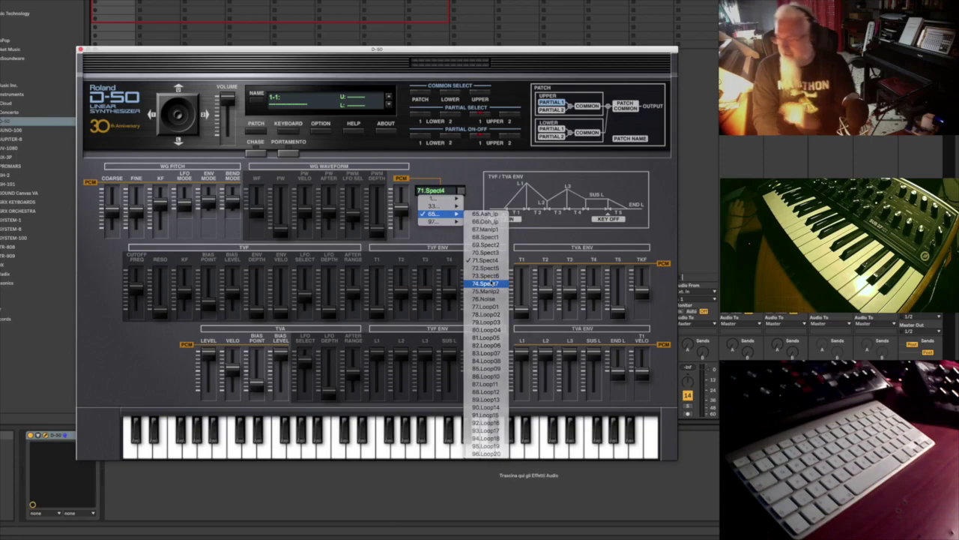
{"action": "left_click", "coordinate": [486, 283]}
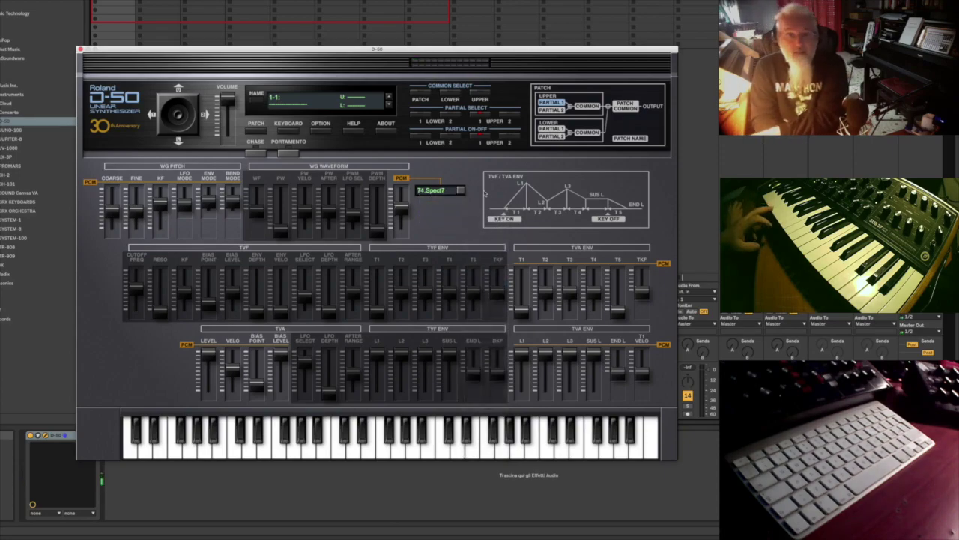
{"action": "left_click", "coordinate": [462, 192]}
{"action": "mouse_move", "coordinate": [455, 215]}
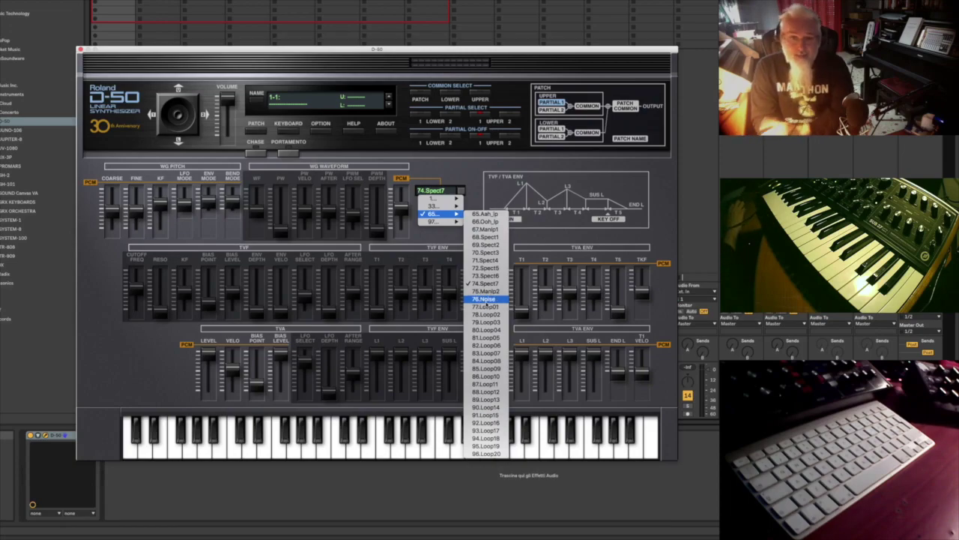
{"action": "left_click", "coordinate": [485, 299]}
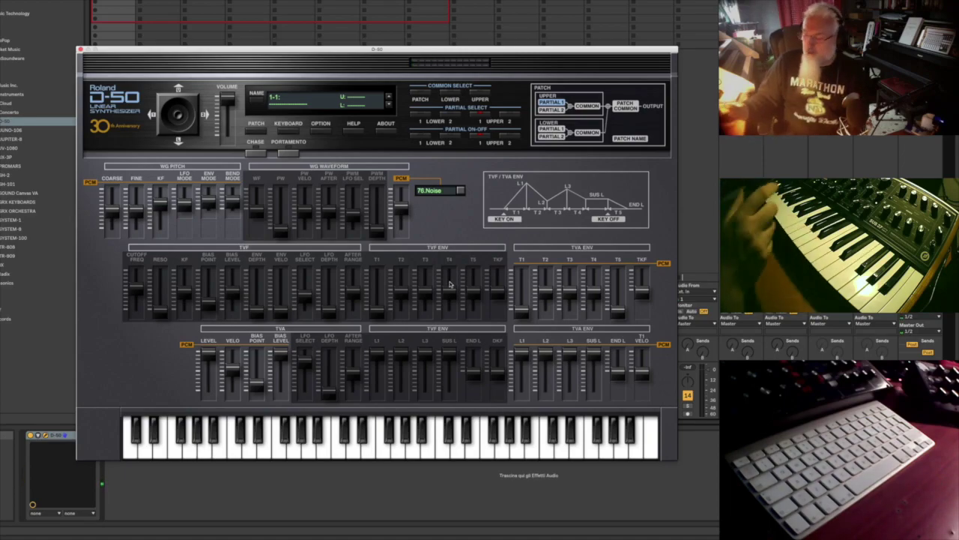
- Audition the looped PCM waveforms 77.Loop01 and 79.Loop03 on Upper partial 1
{"action": "left_click", "coordinate": [460, 191]}
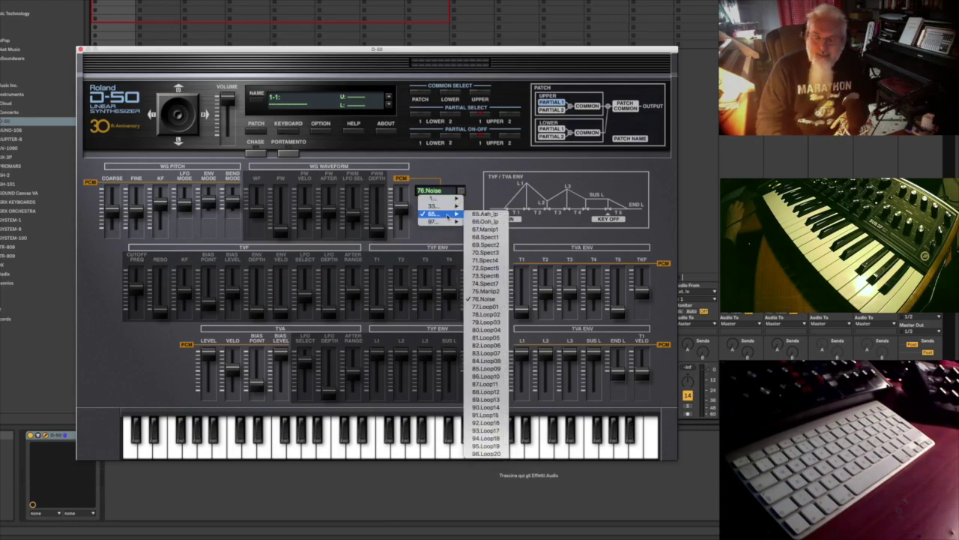
{"action": "mouse_move", "coordinate": [442, 214]}
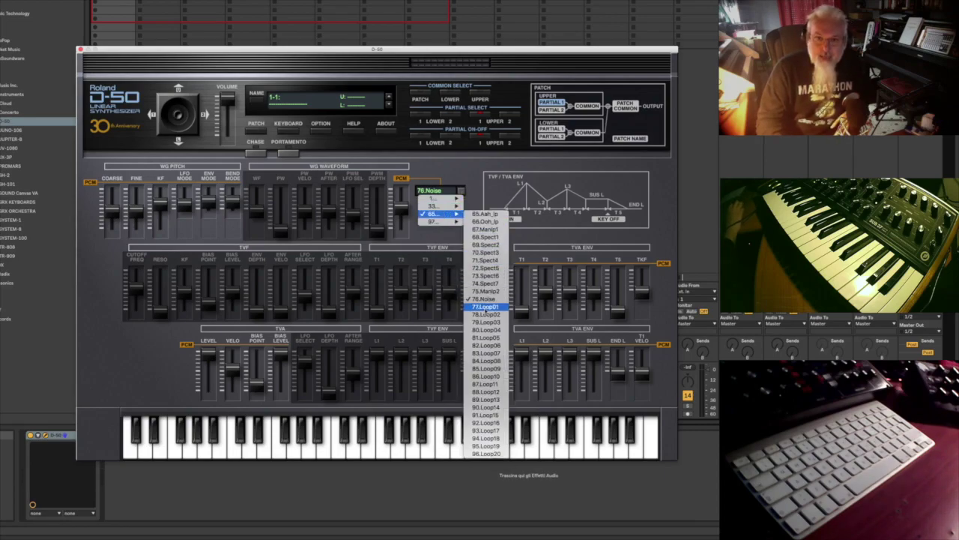
{"action": "left_click", "coordinate": [482, 307]}
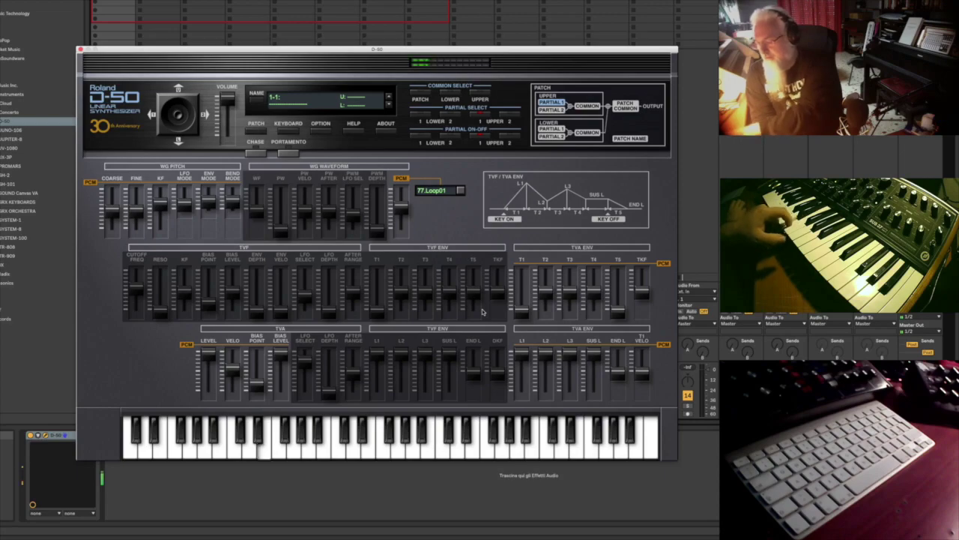
{"action": "left_click", "coordinate": [450, 190]}
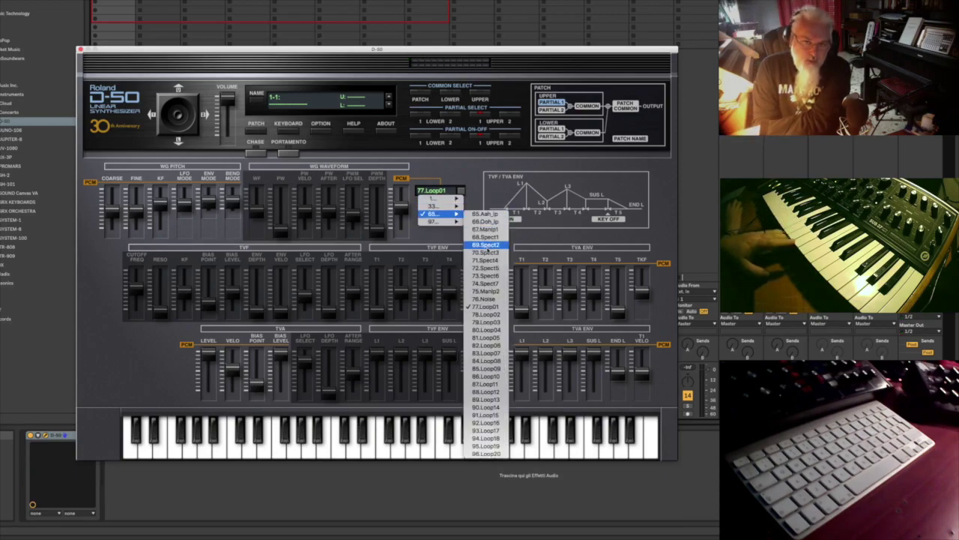
{"action": "left_click", "coordinate": [485, 322]}
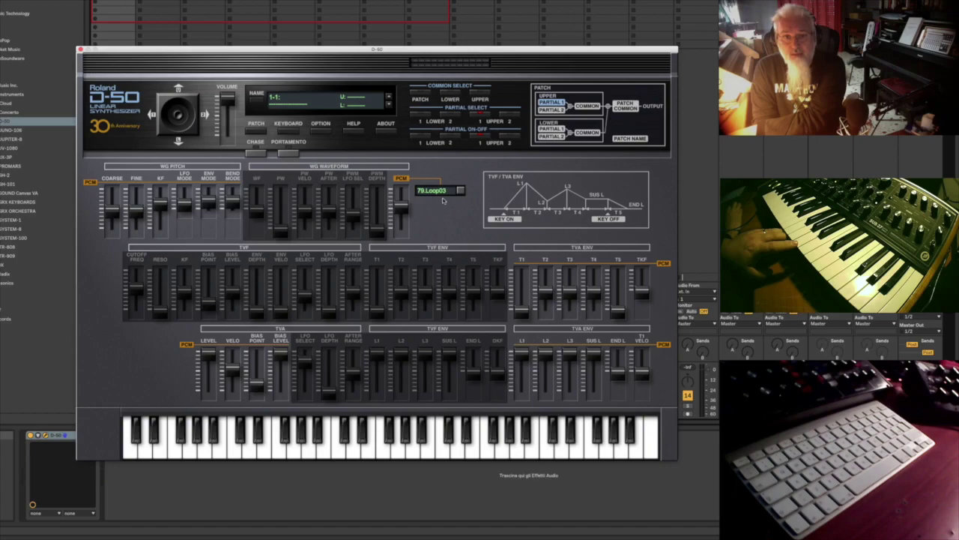
- Audition the looped PCM waveforms 80.Loop04 and 95.Loop19 on Upper partial 1
{"action": "left_click", "coordinate": [461, 191]}
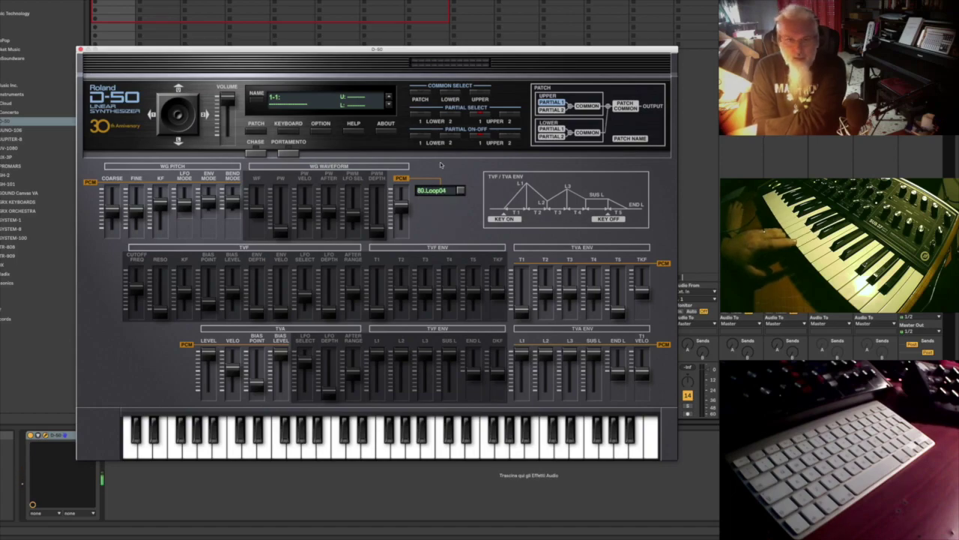
{"action": "left_click", "coordinate": [460, 189]}
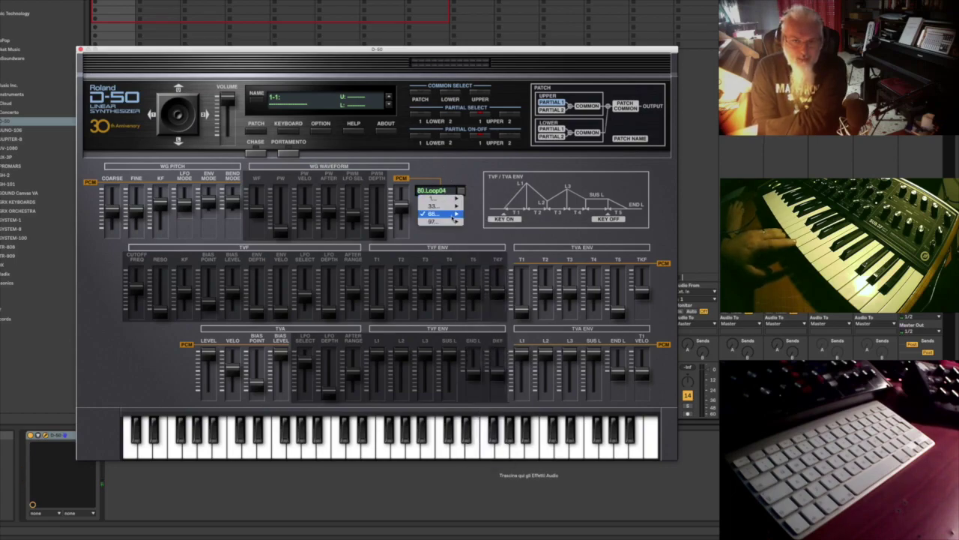
{"action": "mouse_move", "coordinate": [455, 215]}
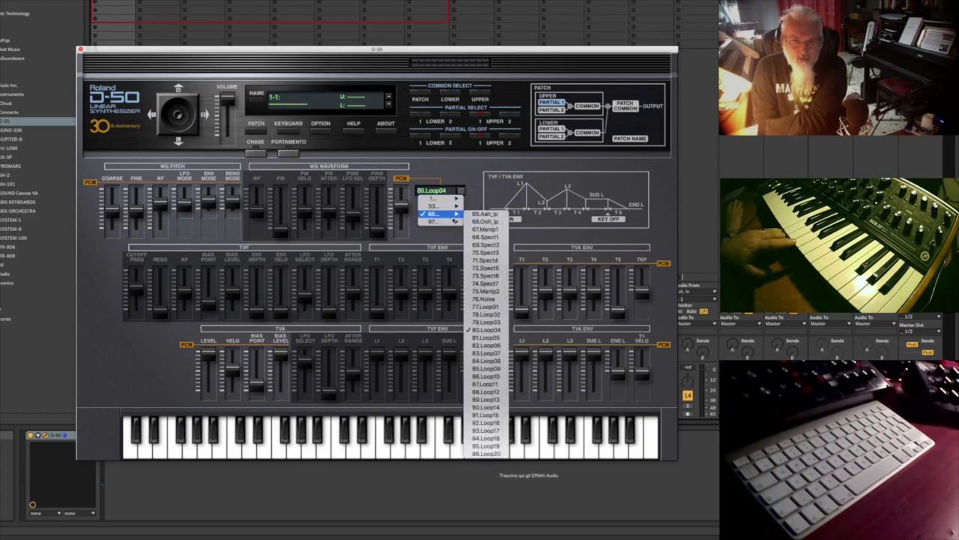
{"action": "left_click", "coordinate": [474, 447]}
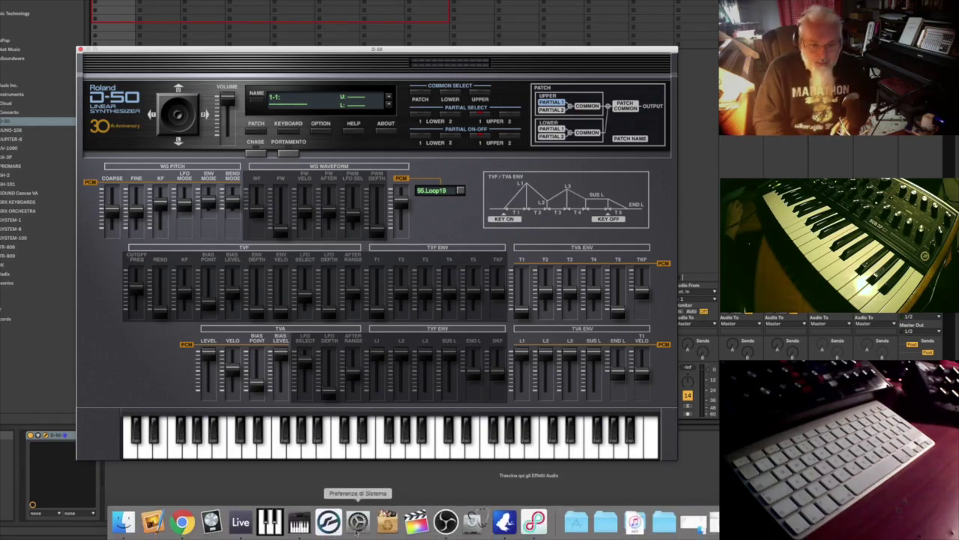
- Switch to the YouTube page in the browser and play Jarre's Revolutions Overture video from its beginning
{"action": "key", "text": "ctrl+Left"}
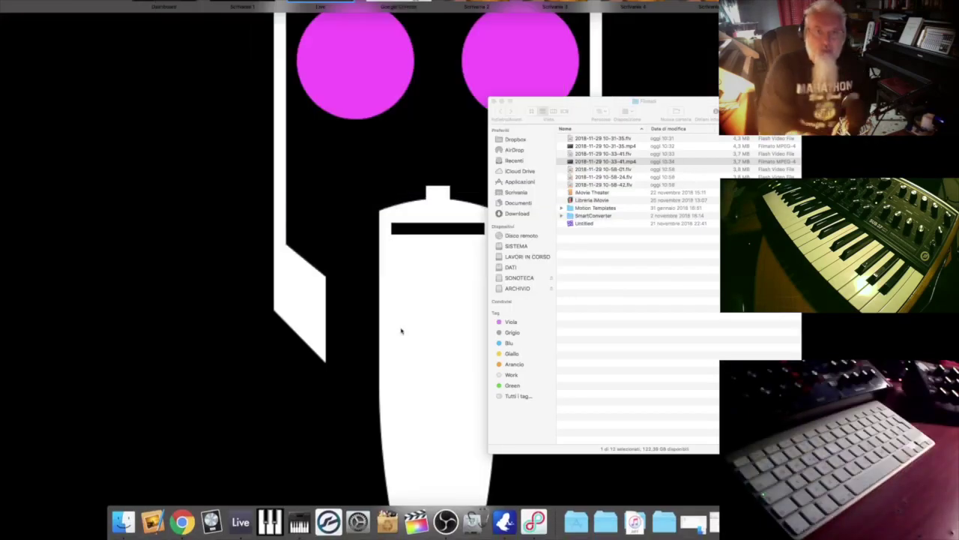
{"action": "key", "text": "ctrl+Right"}
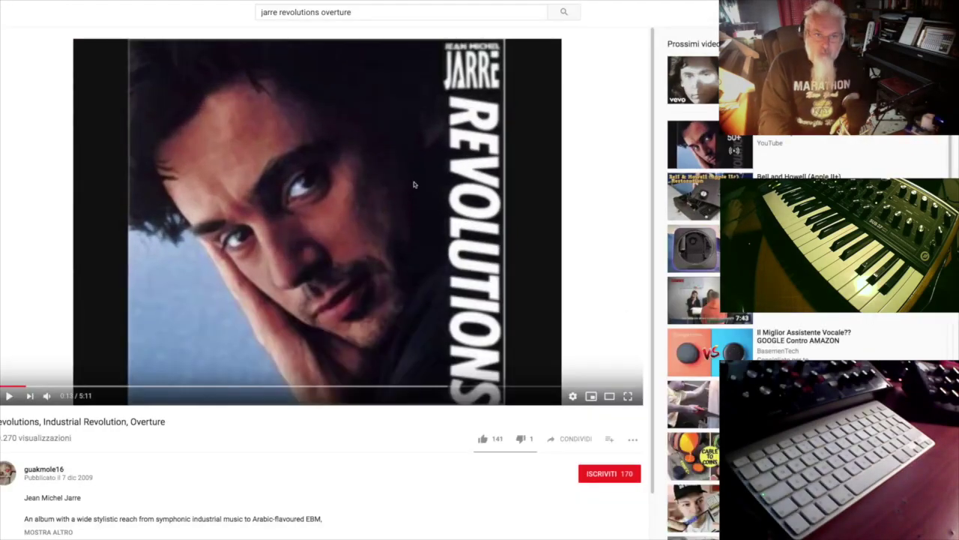
{"action": "left_click", "coordinate": [2, 387]}
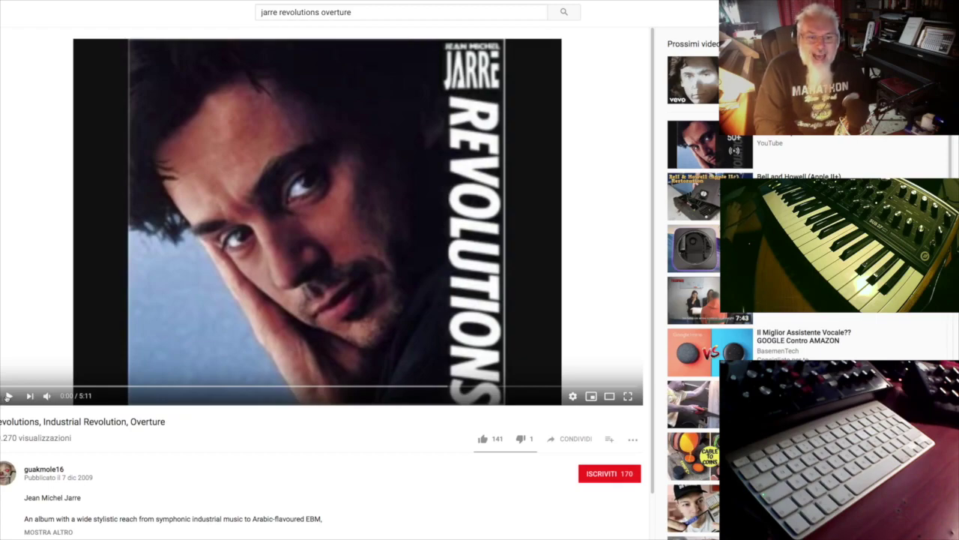
{"action": "left_click", "coordinate": [8, 396]}
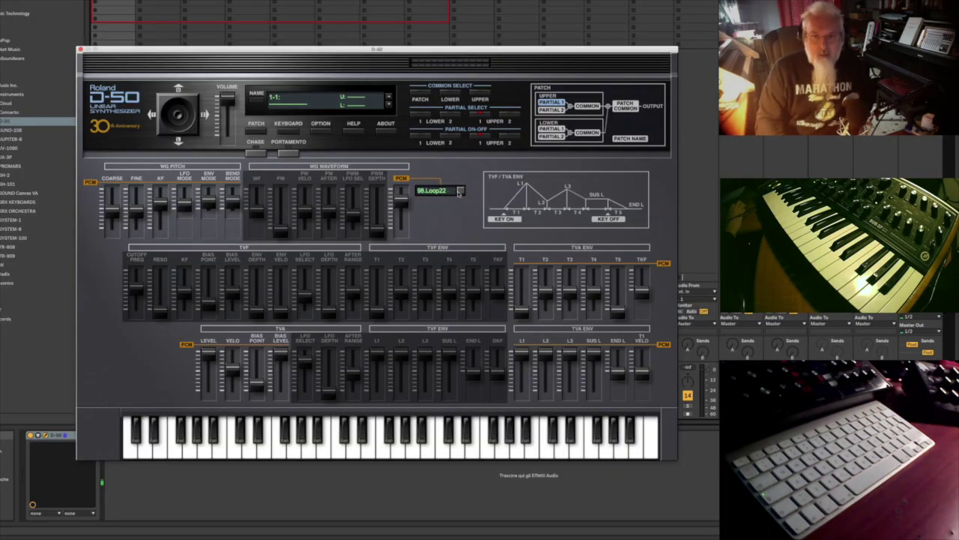
- Audition the PCM waveforms 100.Loop24 and 101.EPiano on Upper partial 1 of the D-50
{"action": "left_click", "coordinate": [459, 192]}
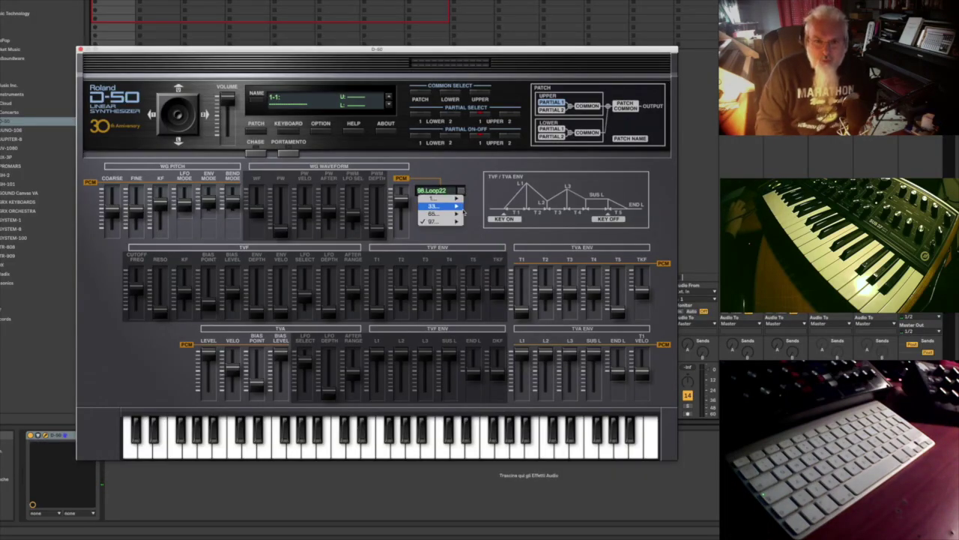
{"action": "mouse_move", "coordinate": [450, 221]}
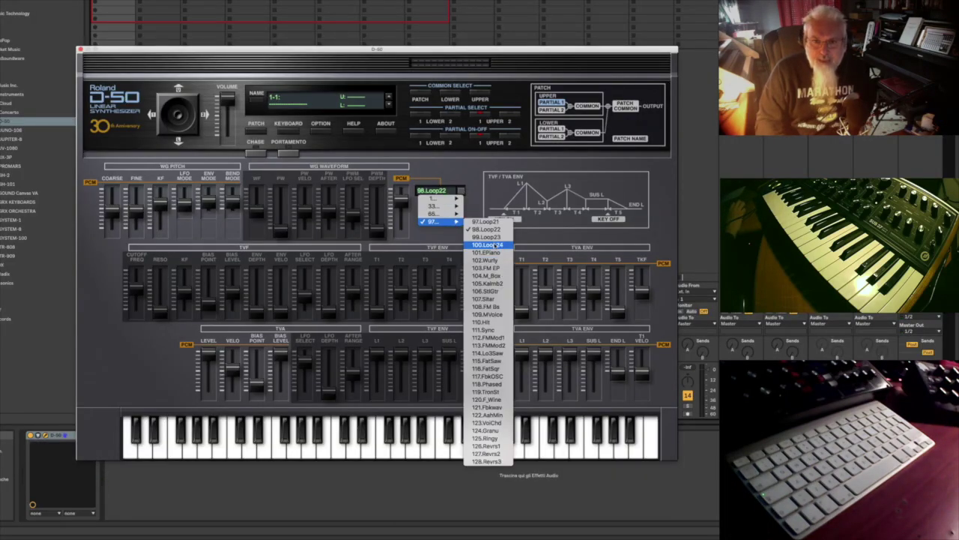
{"action": "left_click", "coordinate": [488, 245]}
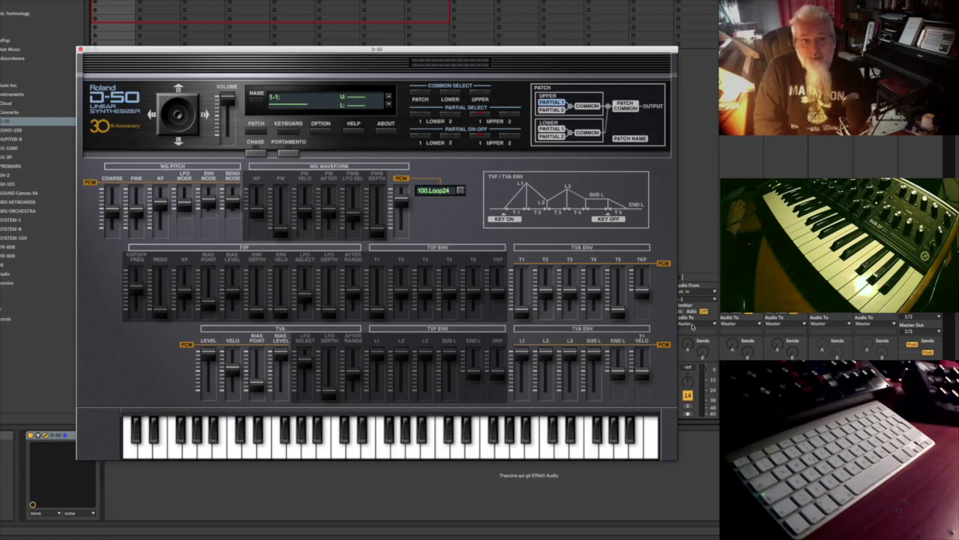
{"action": "left_click", "coordinate": [460, 191]}
{"action": "mouse_move", "coordinate": [448, 221]}
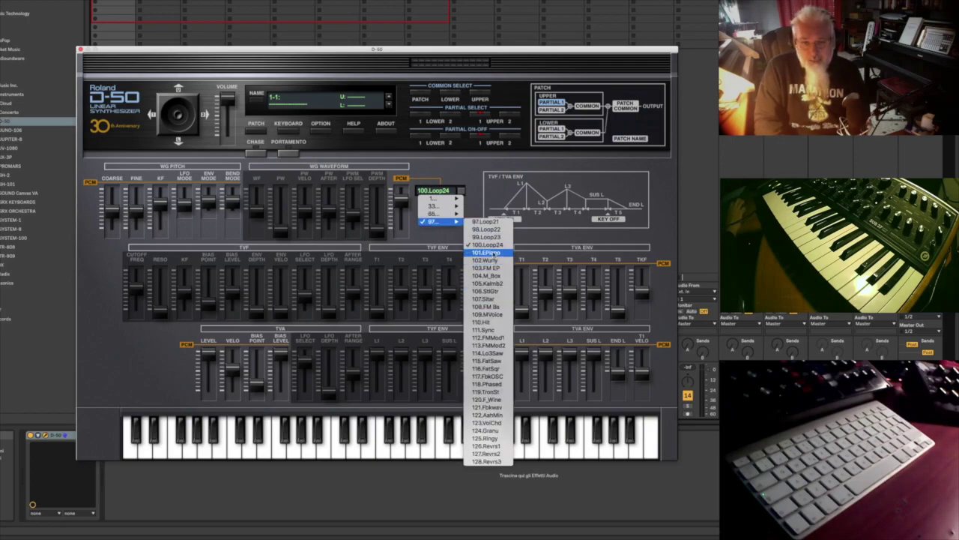
{"action": "left_click", "coordinate": [485, 253]}
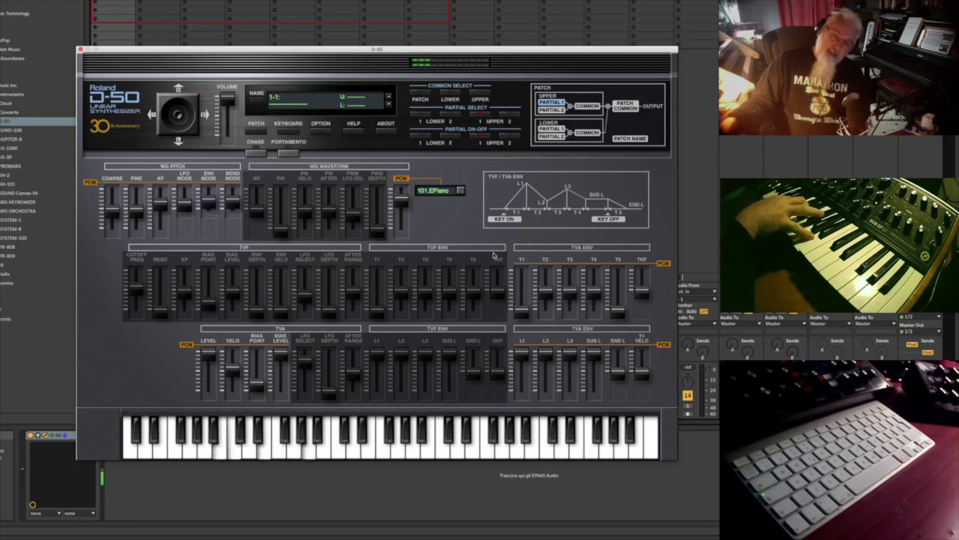
- Audition the PCM waveforms 103.FM EP and 111.Sync on Upper partial 1
{"action": "left_click", "coordinate": [458, 191]}
{"action": "mouse_move", "coordinate": [448, 222]}
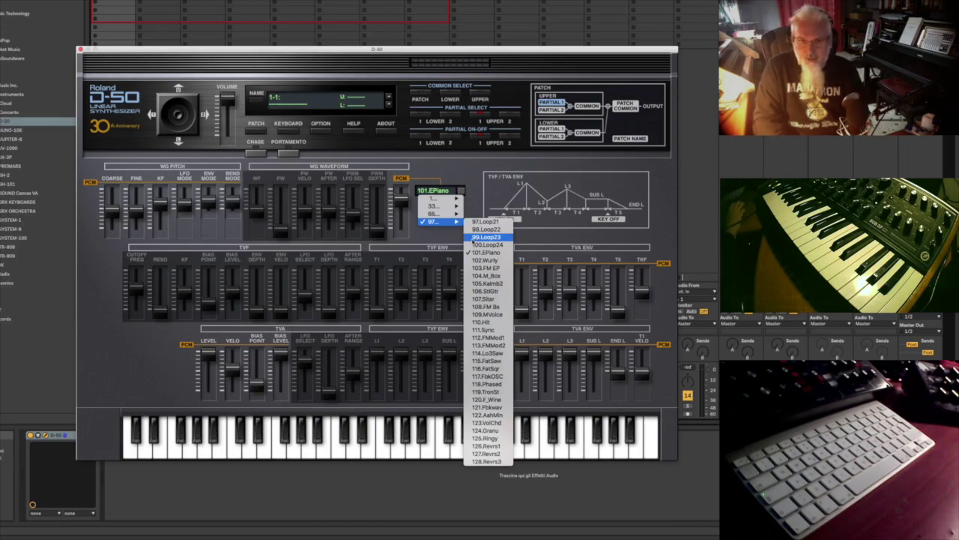
{"action": "left_click", "coordinate": [474, 268]}
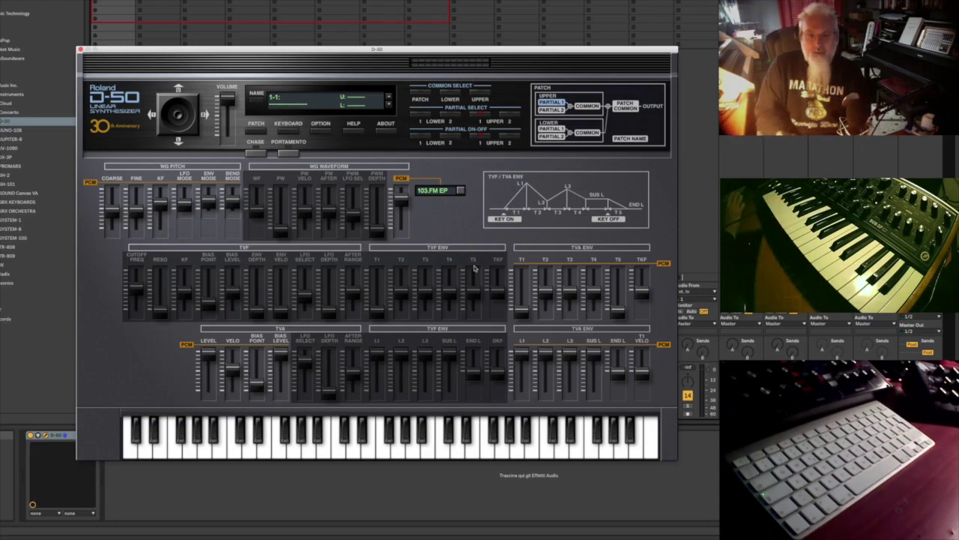
{"action": "left_click", "coordinate": [461, 191]}
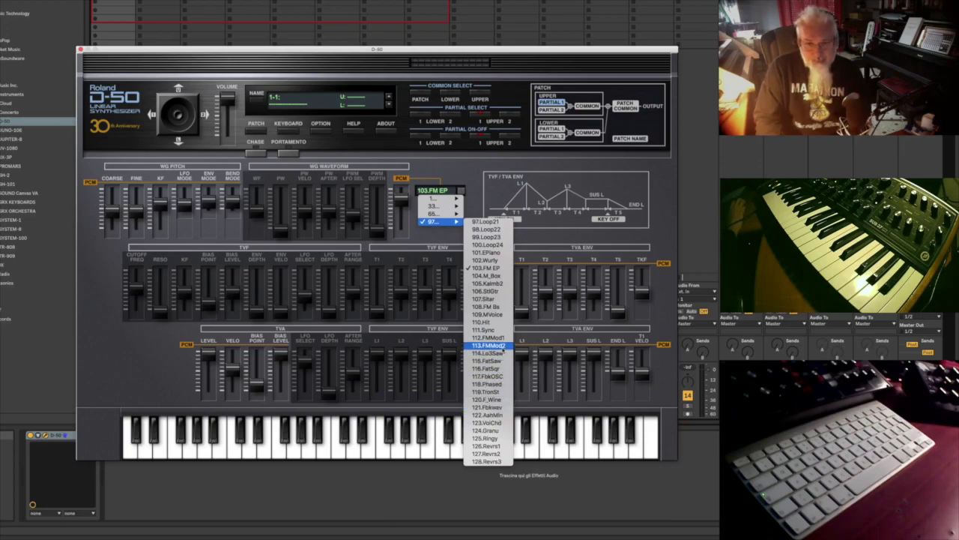
{"action": "left_click", "coordinate": [492, 331]}
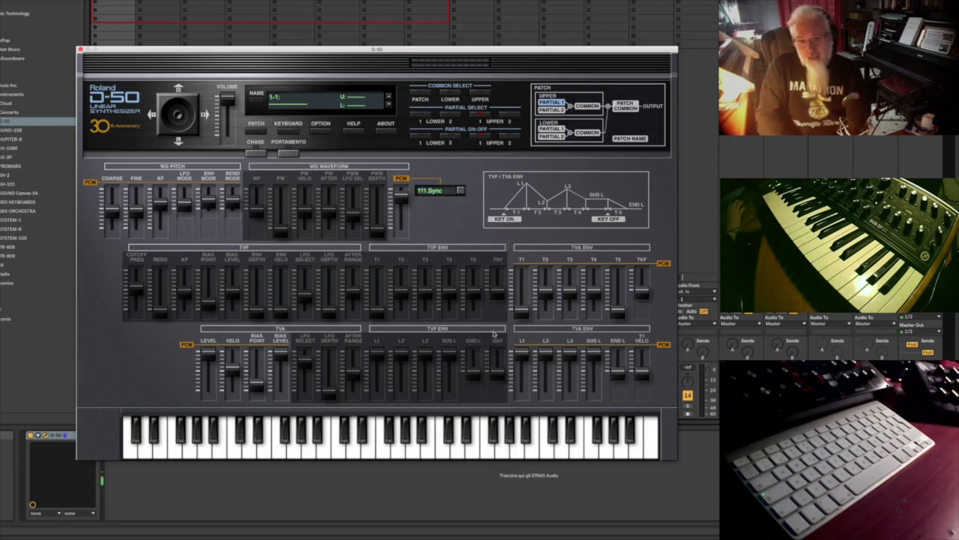
- Audition the PCM waveforms 115.FatSaw and 119.TronSt on Upper partial 1
{"action": "left_click", "coordinate": [460, 191]}
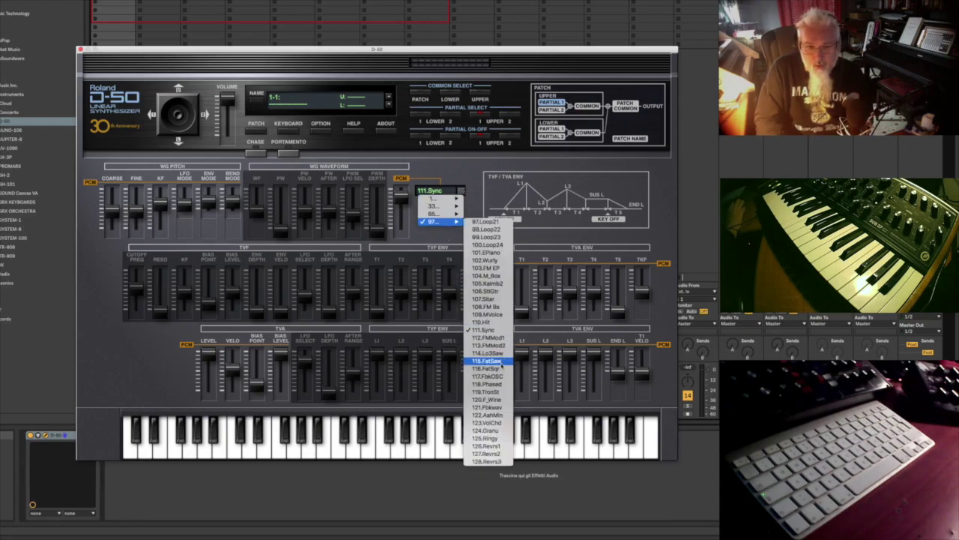
{"action": "left_click", "coordinate": [496, 361]}
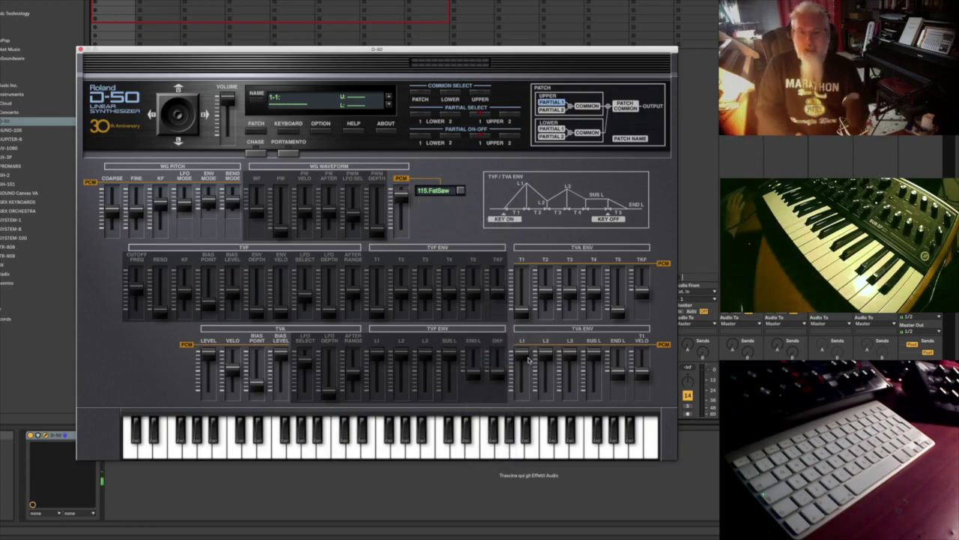
{"action": "left_click", "coordinate": [460, 192]}
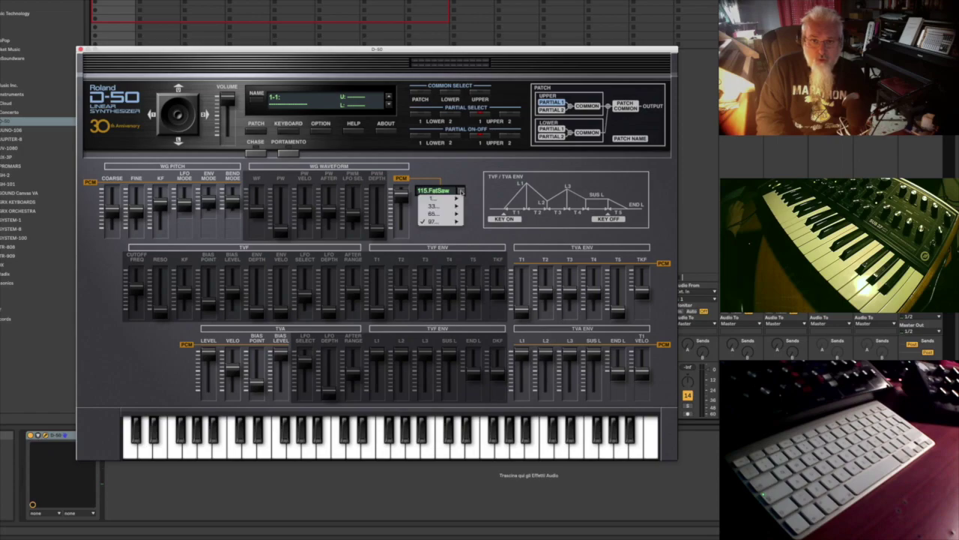
{"action": "mouse_move", "coordinate": [448, 222]}
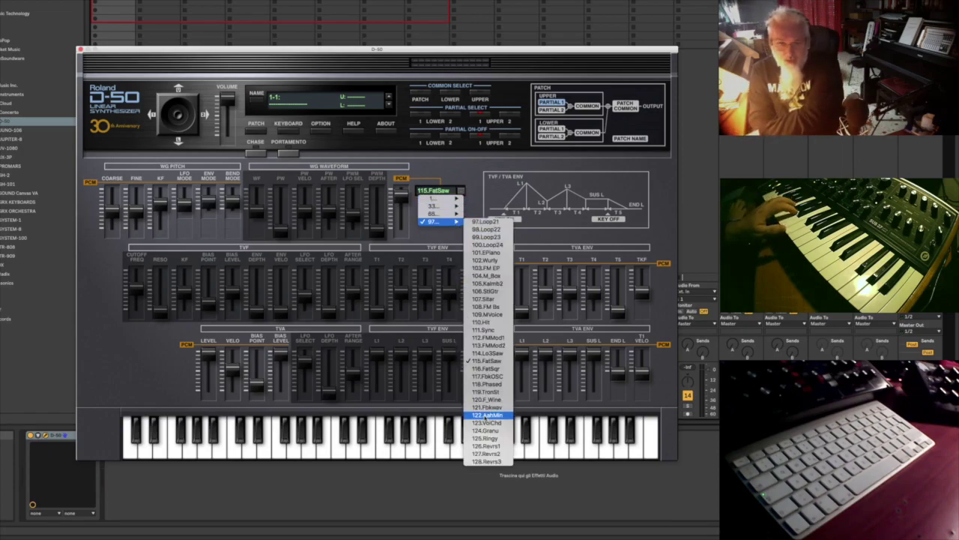
{"action": "left_click", "coordinate": [487, 392]}
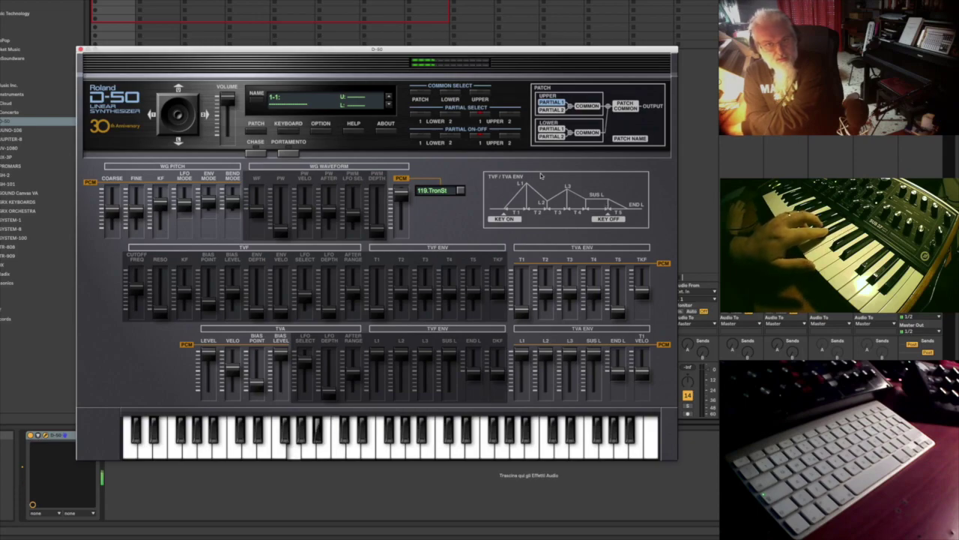
- Audition the PCM waveform 123.VoiChd on Upper partial 1, and switch the waveform to 124.Granu
{"action": "left_click", "coordinate": [460, 191]}
{"action": "mouse_move", "coordinate": [453, 223]}
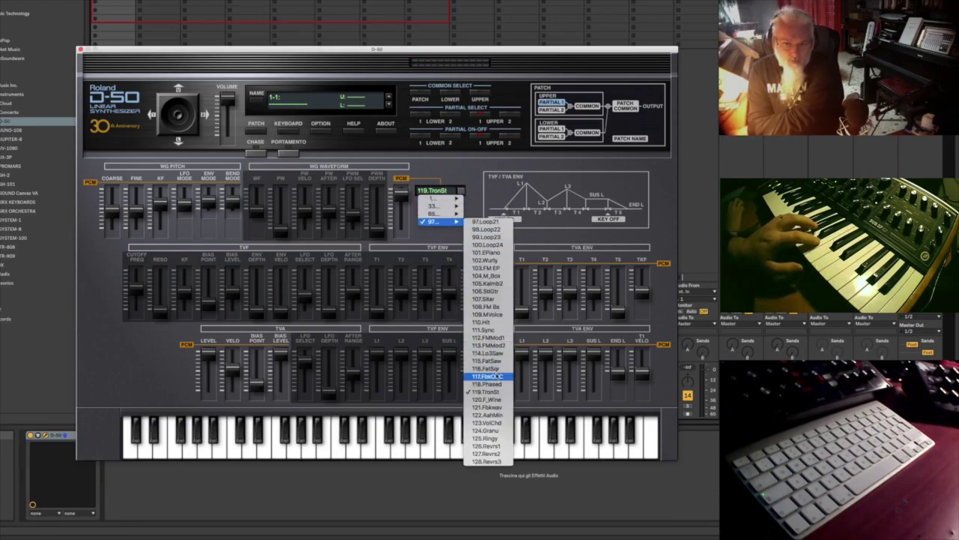
{"action": "left_click", "coordinate": [498, 423]}
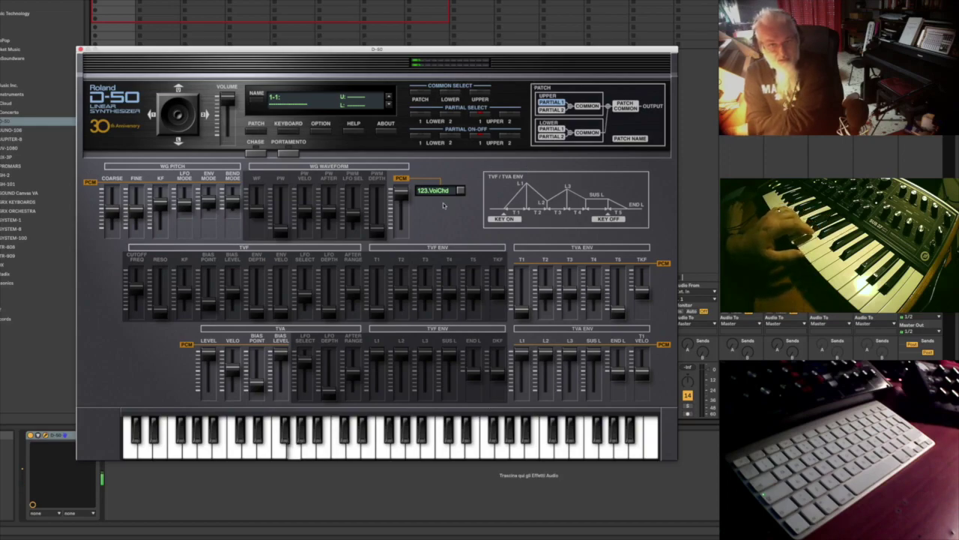
{"action": "left_click", "coordinate": [459, 192]}
{"action": "mouse_move", "coordinate": [452, 223]}
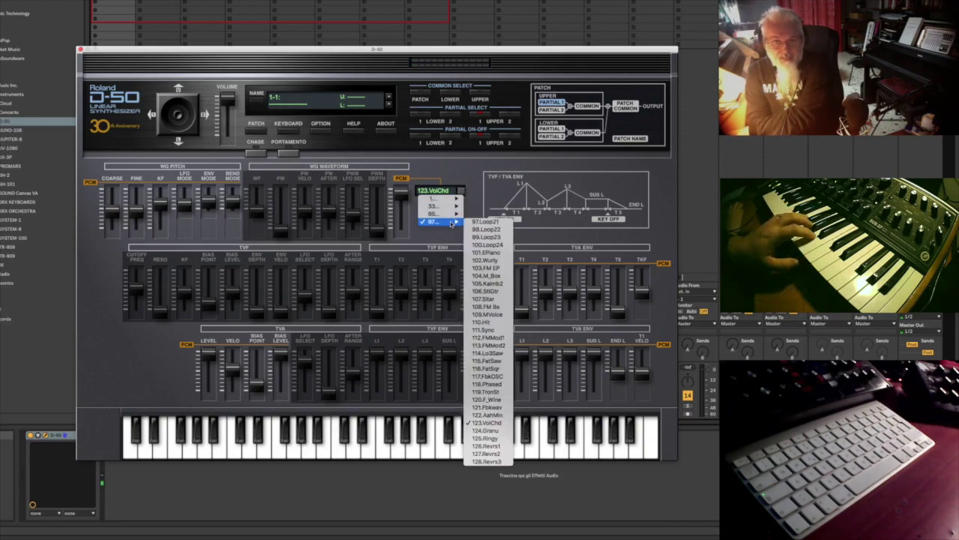
{"action": "left_click", "coordinate": [498, 431]}
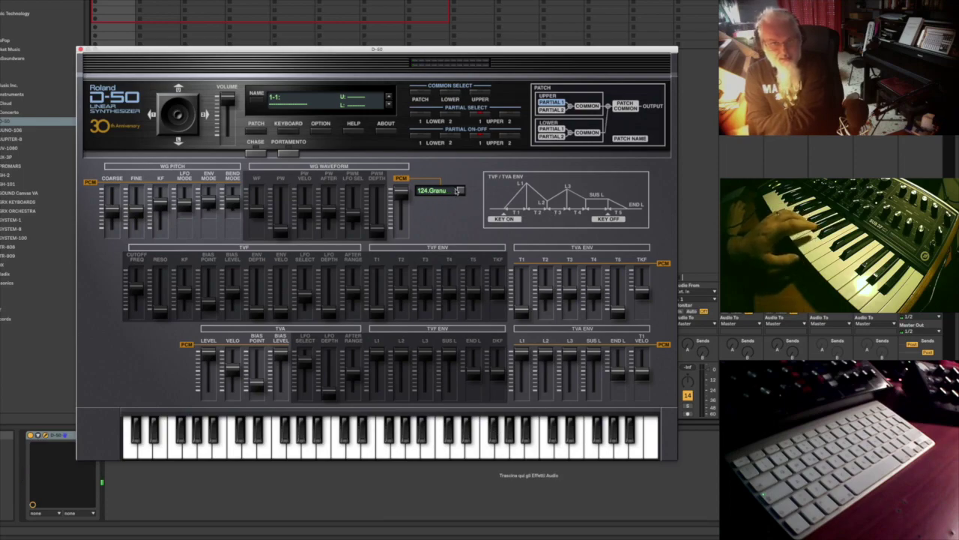
- Audition the PCM waveforms 125.Ringy and 127.Revrs2 on Upper partial 1
{"action": "left_click", "coordinate": [461, 190]}
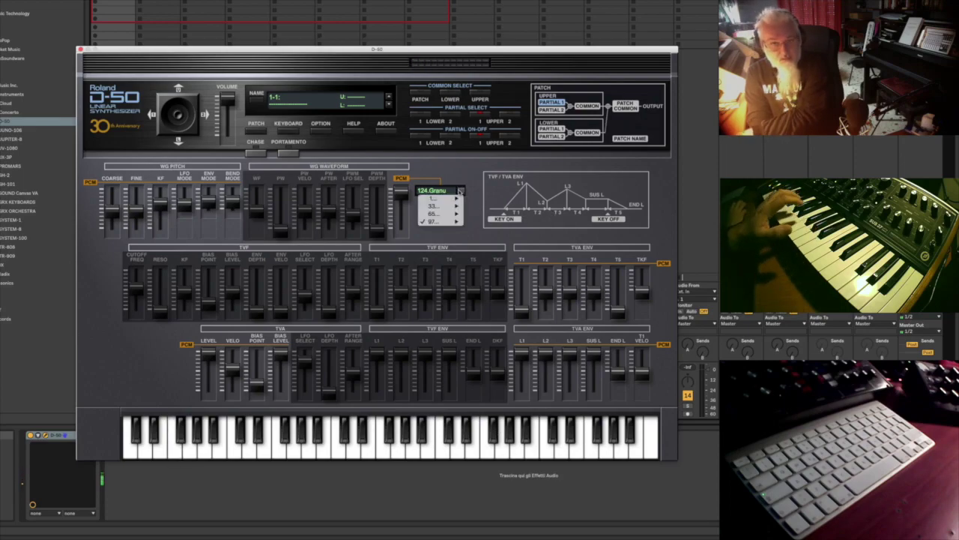
{"action": "mouse_move", "coordinate": [447, 222]}
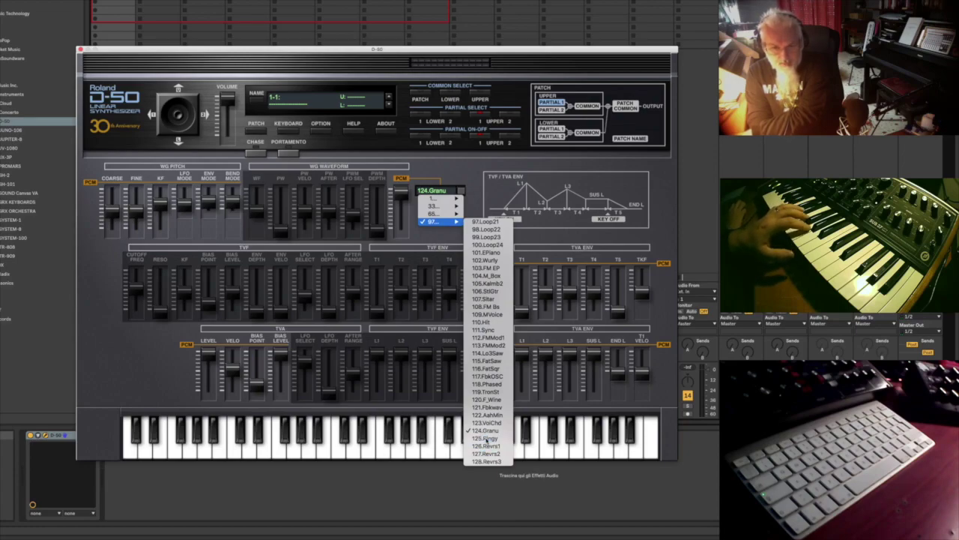
{"action": "left_click", "coordinate": [485, 439]}
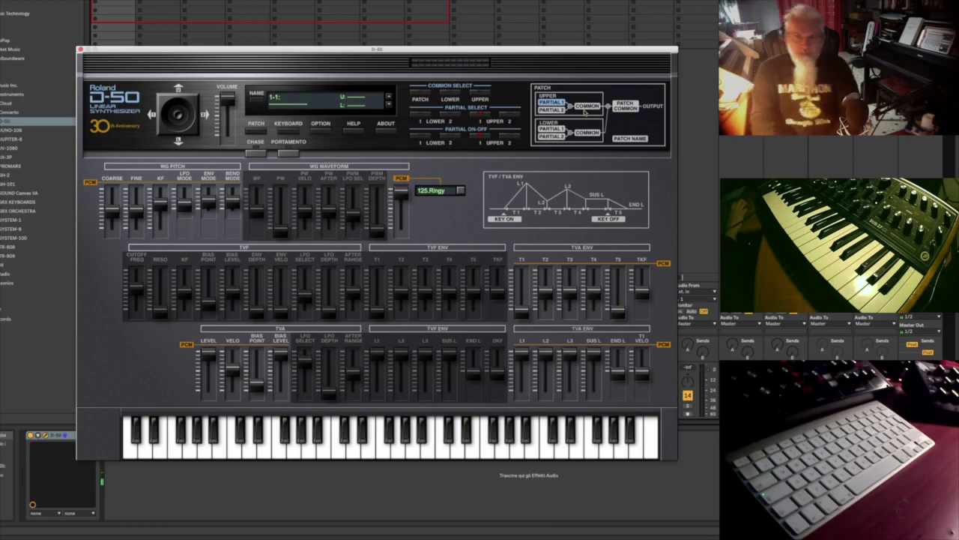
{"action": "left_click", "coordinate": [462, 191]}
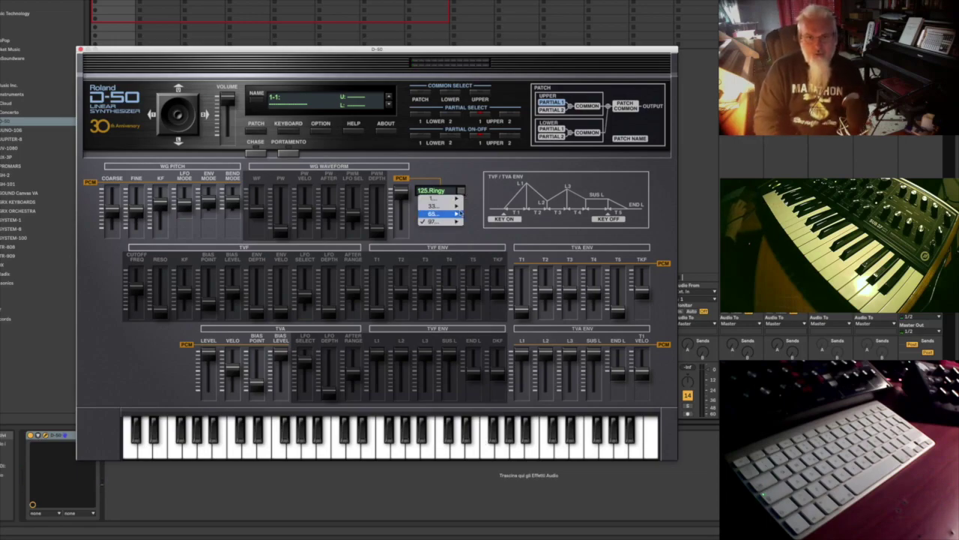
{"action": "mouse_move", "coordinate": [446, 221]}
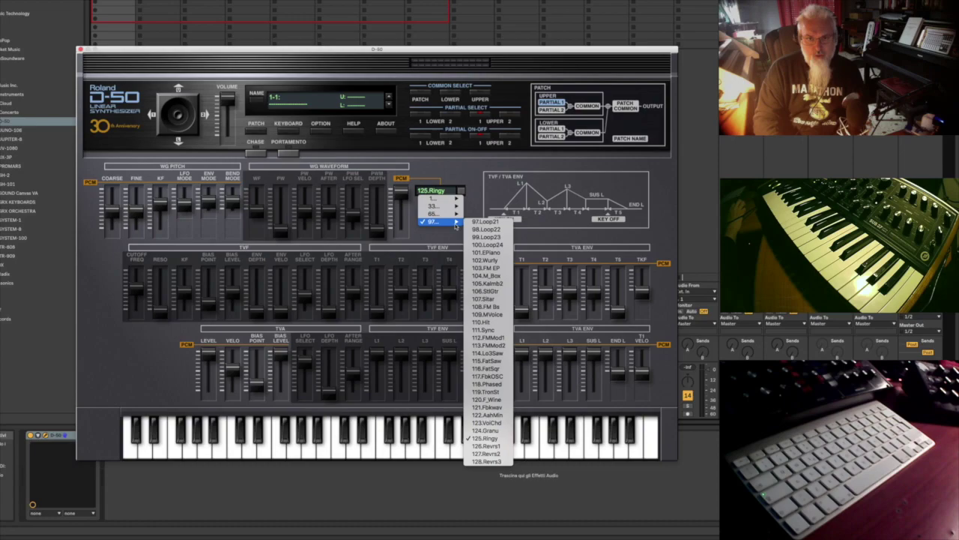
{"action": "left_click", "coordinate": [491, 453]}
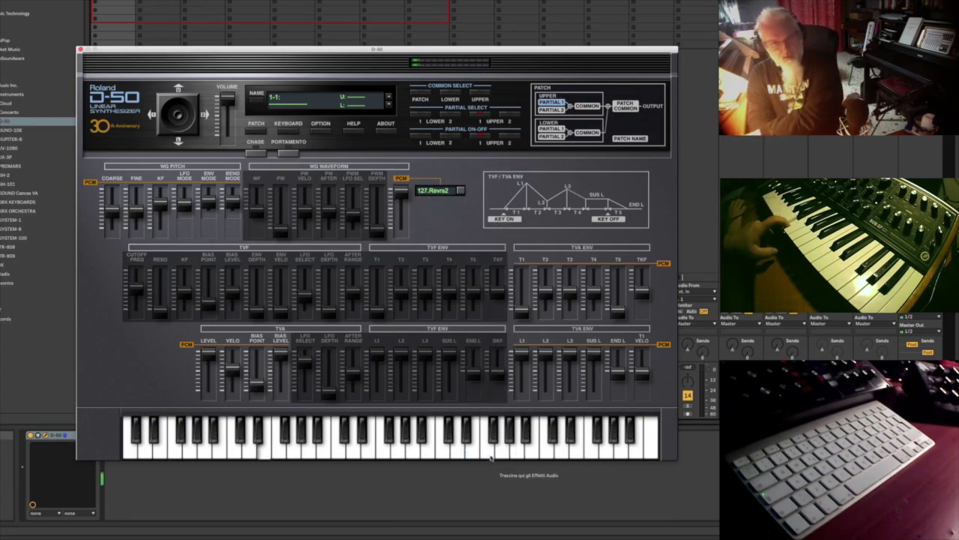